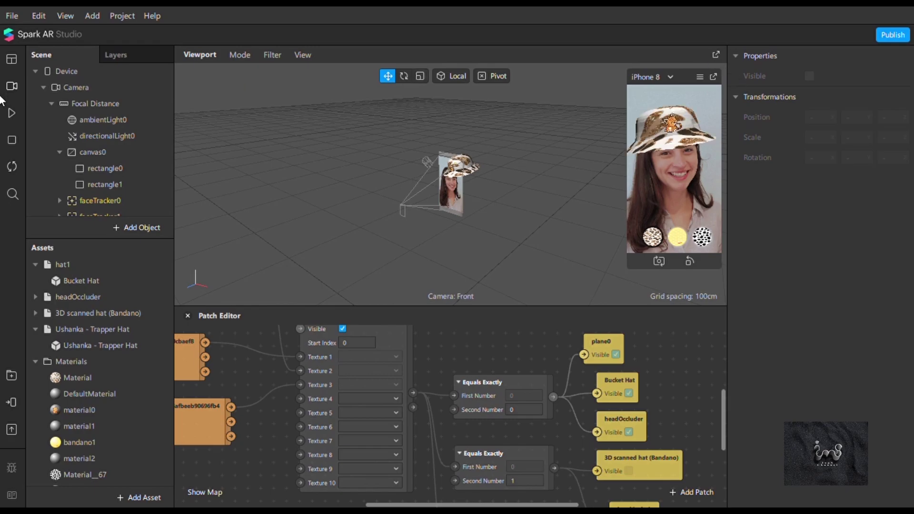
- Start playing the simulation preview and shrink the Patch Editor to enlarge the 3D viewport
click(12, 114)
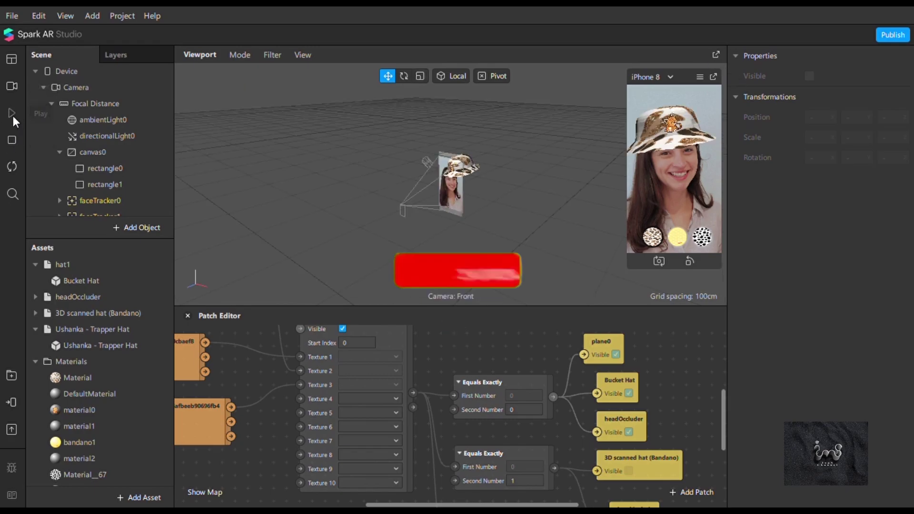
drag(466, 313, 441, 351)
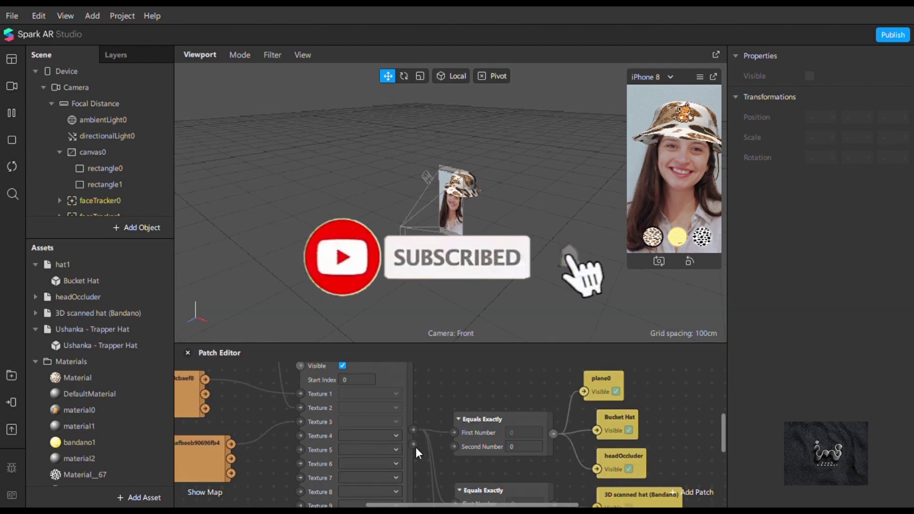
drag(413, 471, 410, 480)
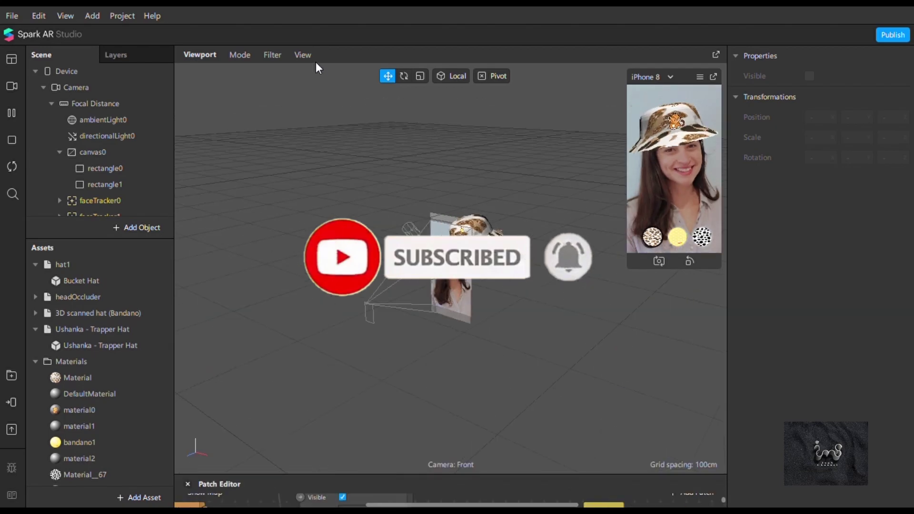
- Set the viewport to the Back view and enlarge the iPhone 8 preview
click(302, 56)
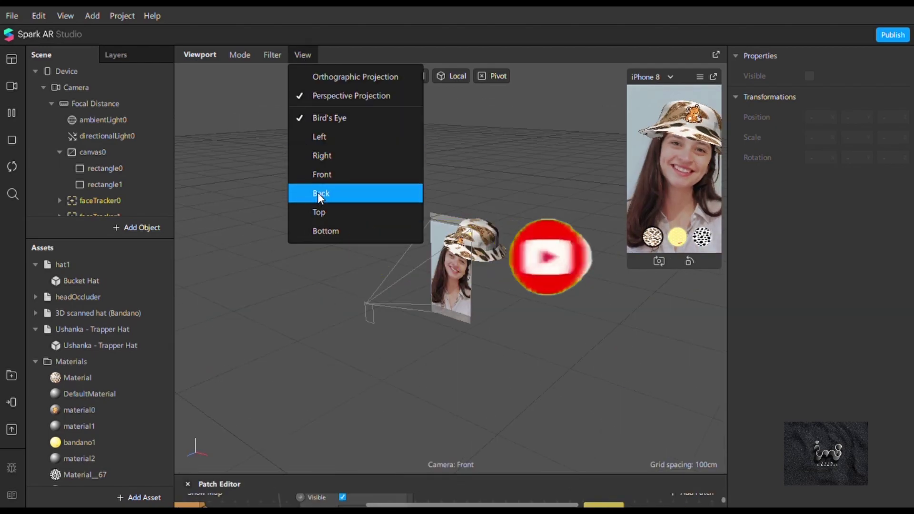
click(318, 192)
drag(631, 264, 382, 440)
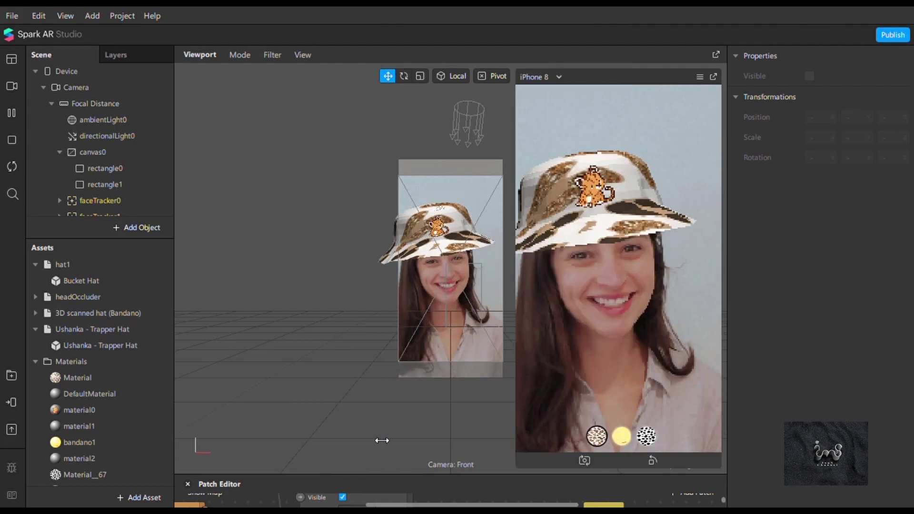
scroll(438, 253, down, 5)
- Test the hat picker in the phone preview by choosing the yellow, cow-print and leopard-print options
click(622, 435)
click(648, 437)
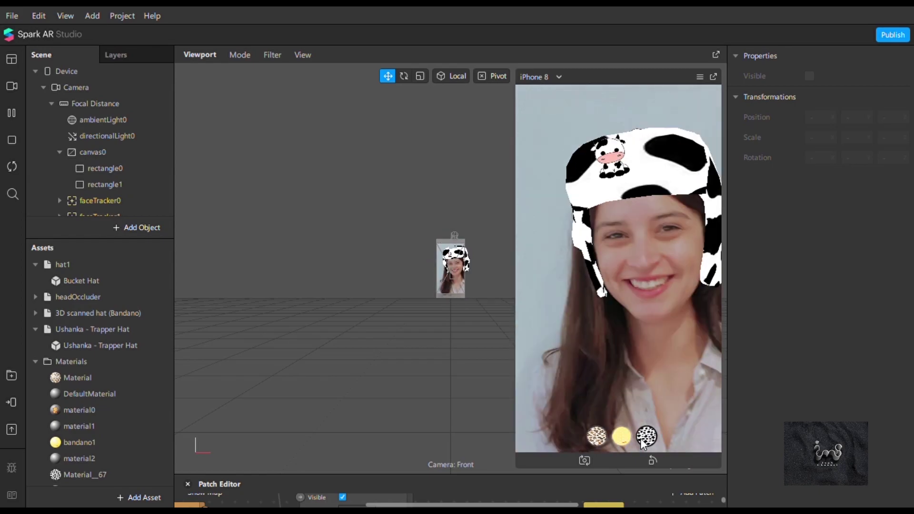
click(593, 435)
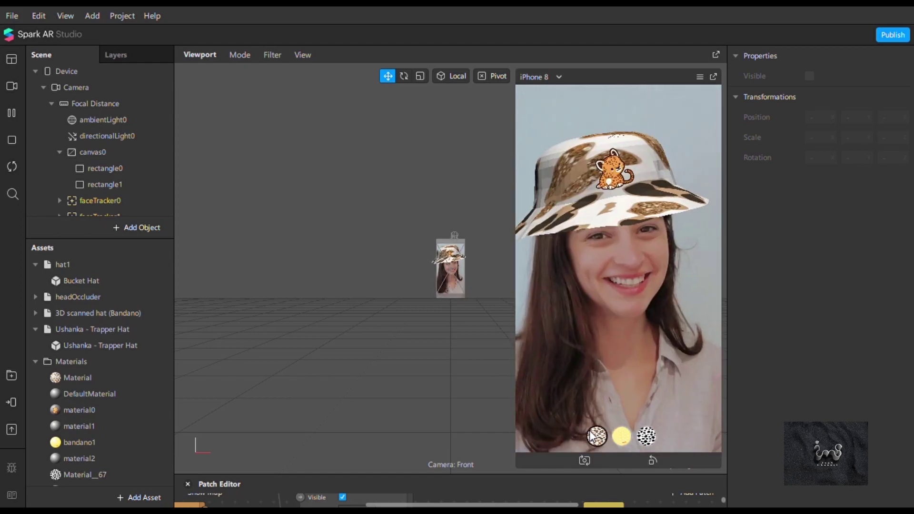
- Switch the simulation to the woman before the blue brick wall and try the yellow and cow-print hats
click(13, 87)
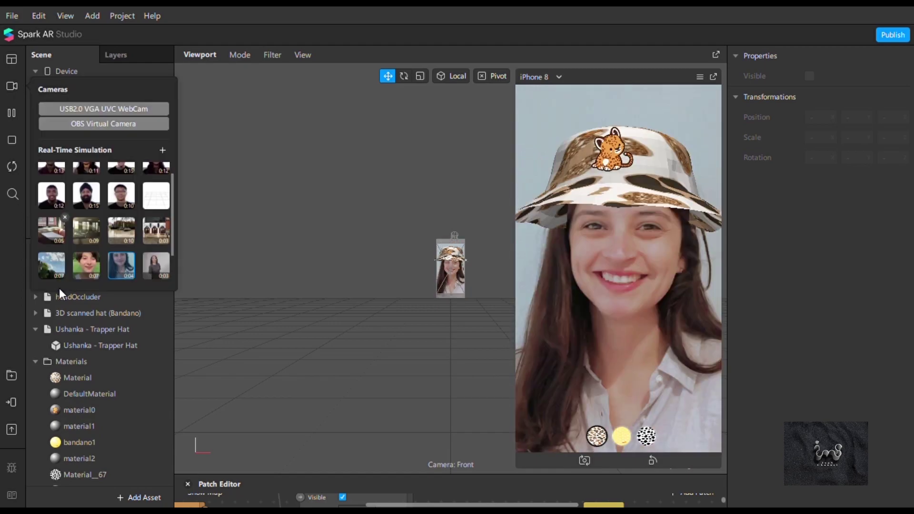
click(49, 255)
click(627, 442)
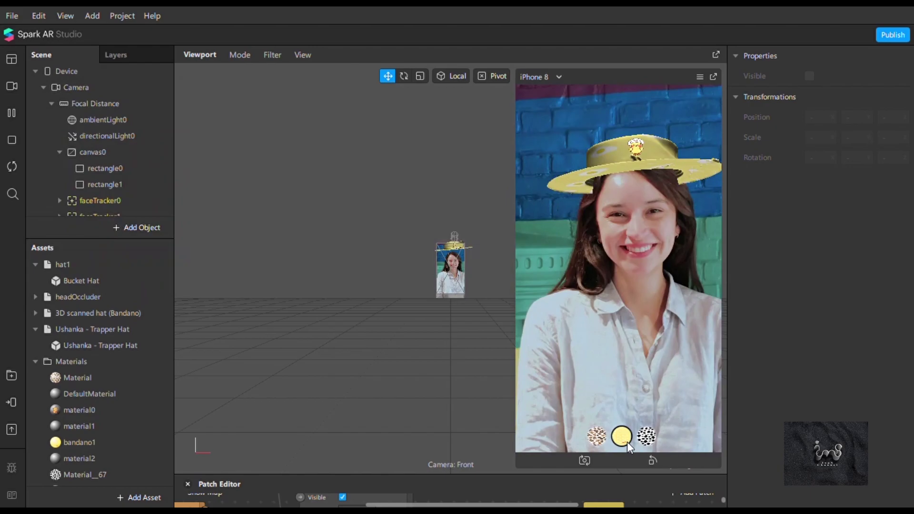
click(646, 436)
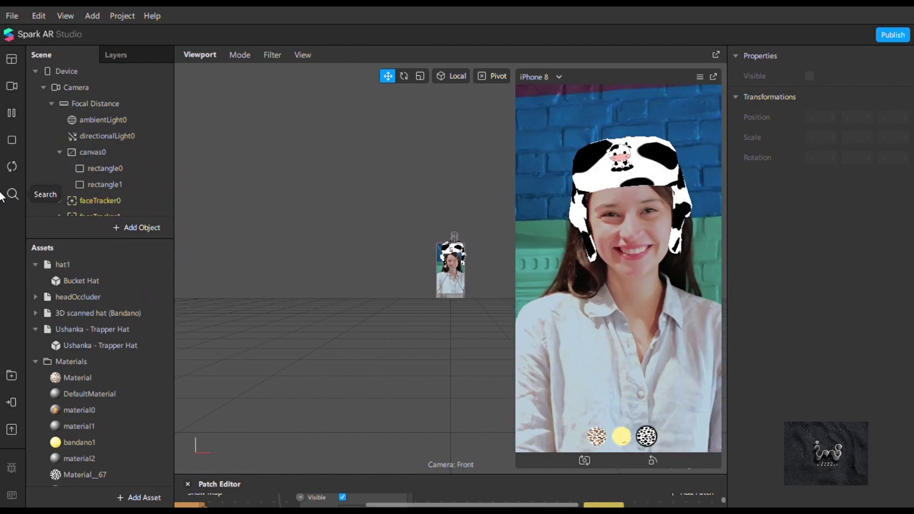
- Switch the simulation to the short-haired person in the green meadow and try the leopard-print, yellow and cow-print hats
click(10, 86)
click(83, 226)
click(598, 444)
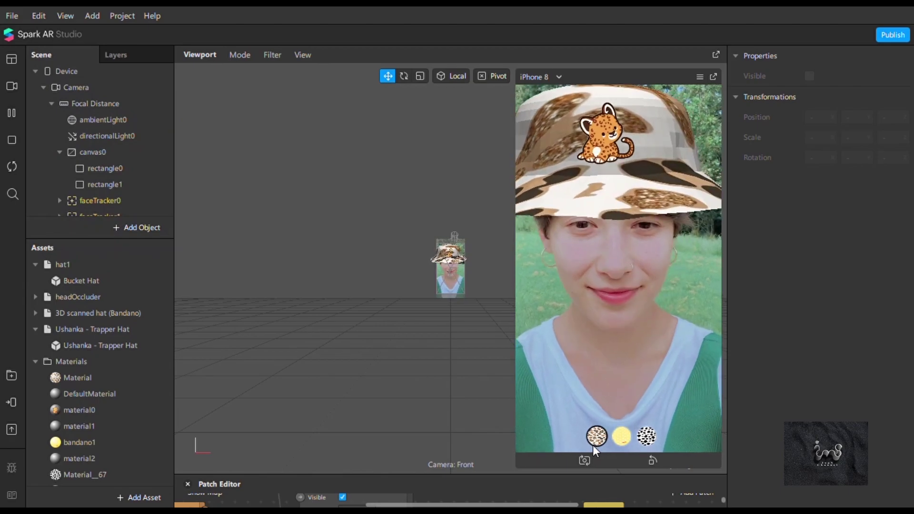
click(621, 436)
click(603, 439)
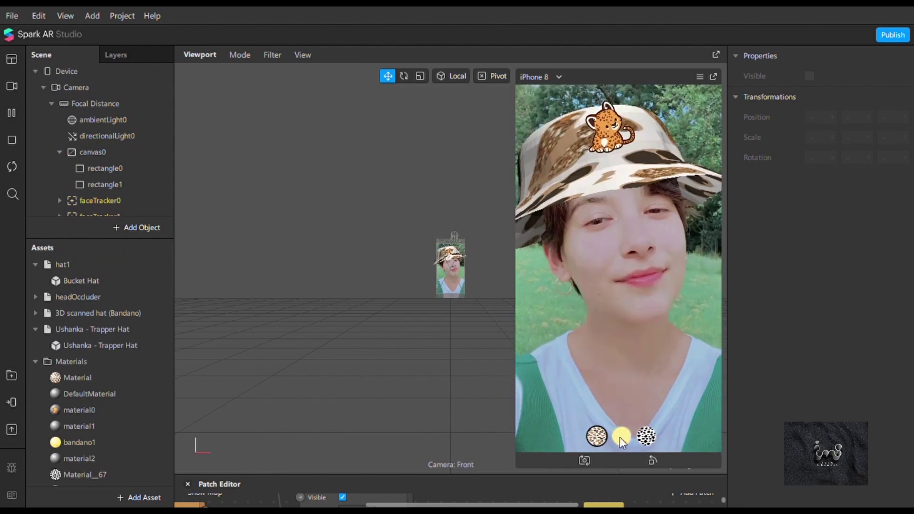
click(622, 436)
click(646, 437)
- Switch the simulation to the man in the maroon shirt and try the leopard-print and yellow hats
click(11, 88)
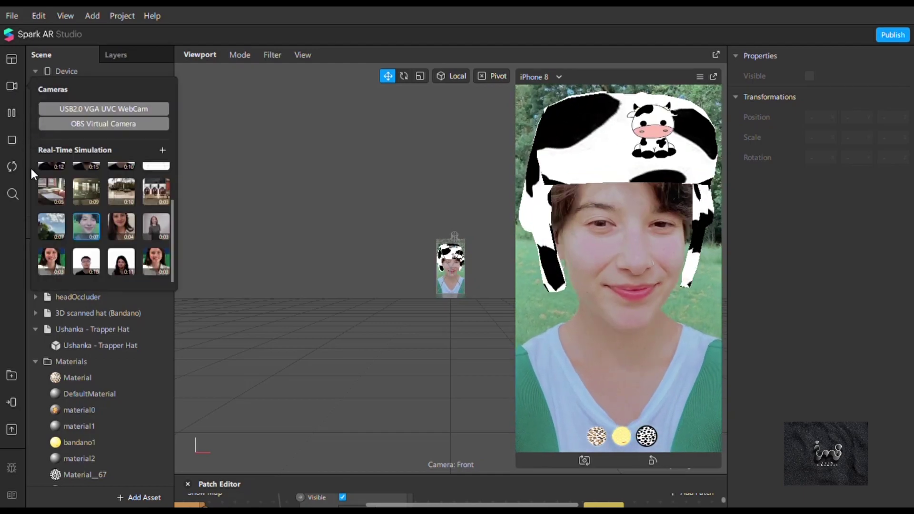
scroll(84, 230, up, 2)
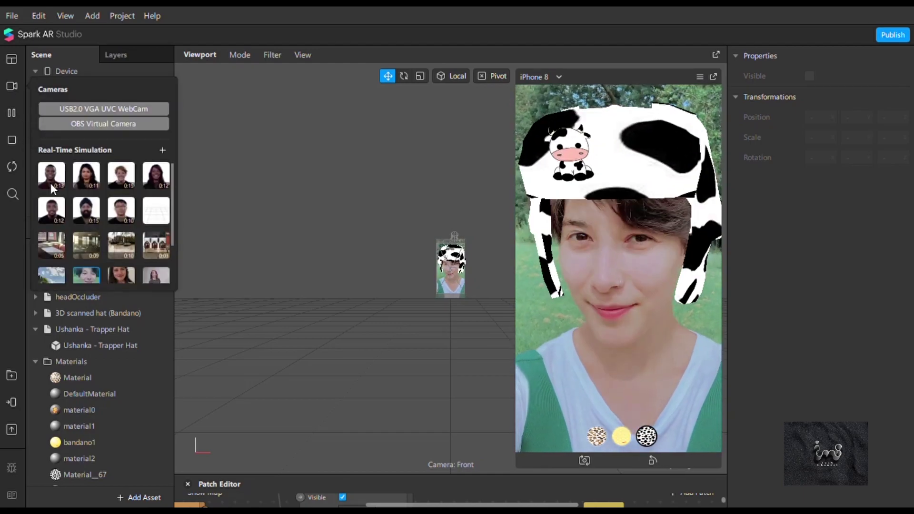
click(50, 184)
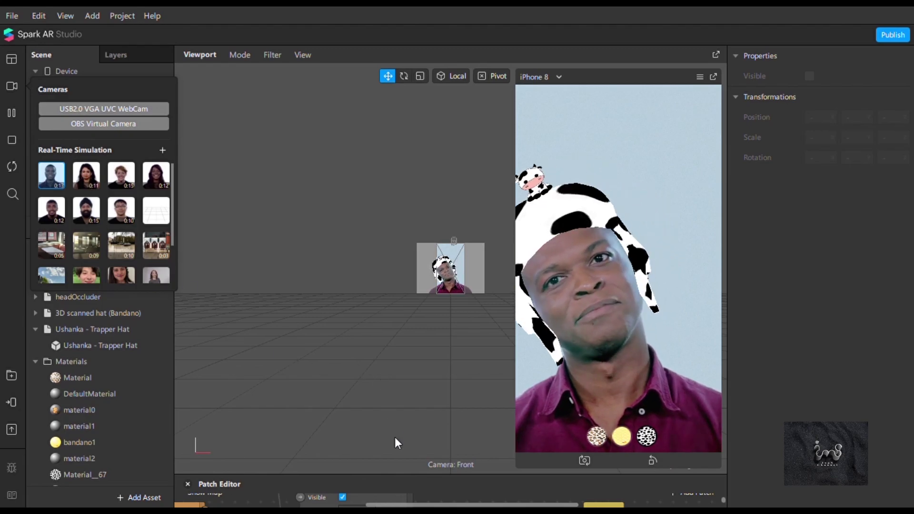
click(602, 434)
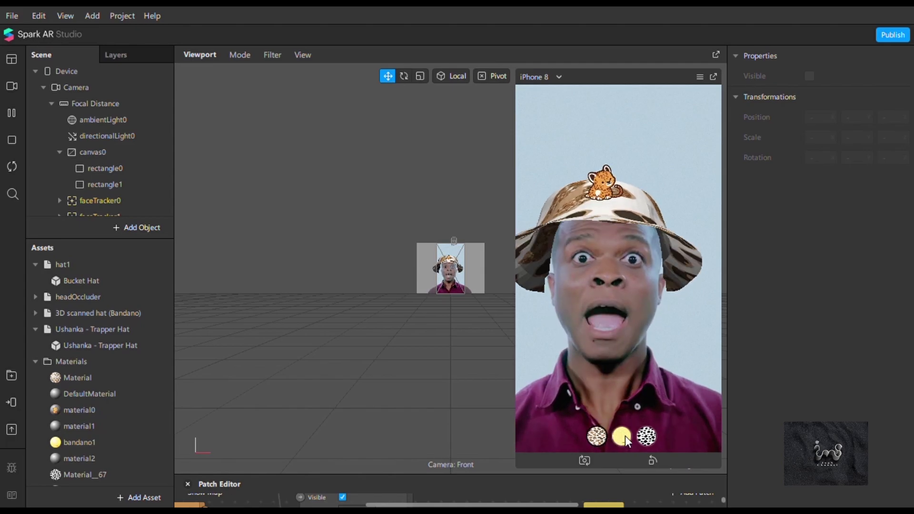
click(625, 436)
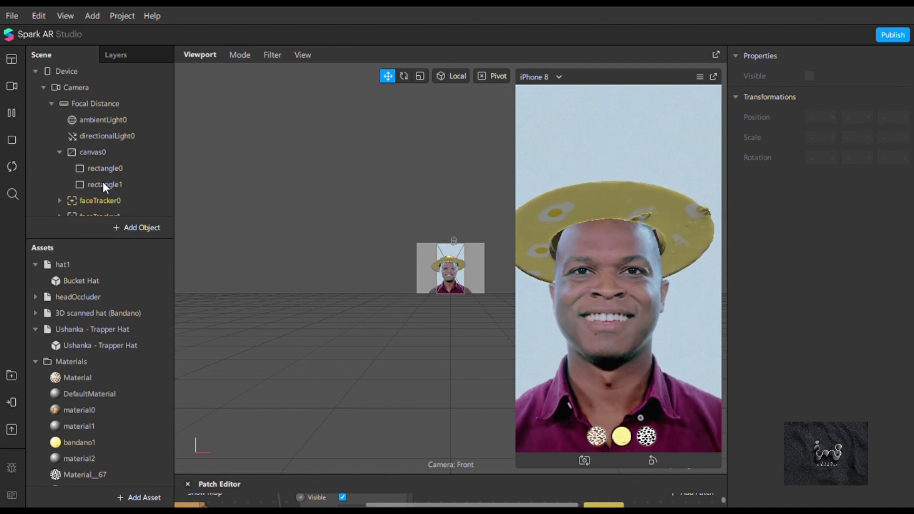
- Switch the simulation to the red-haired person in black and try the leopard-print and cow-print hats
click(10, 86)
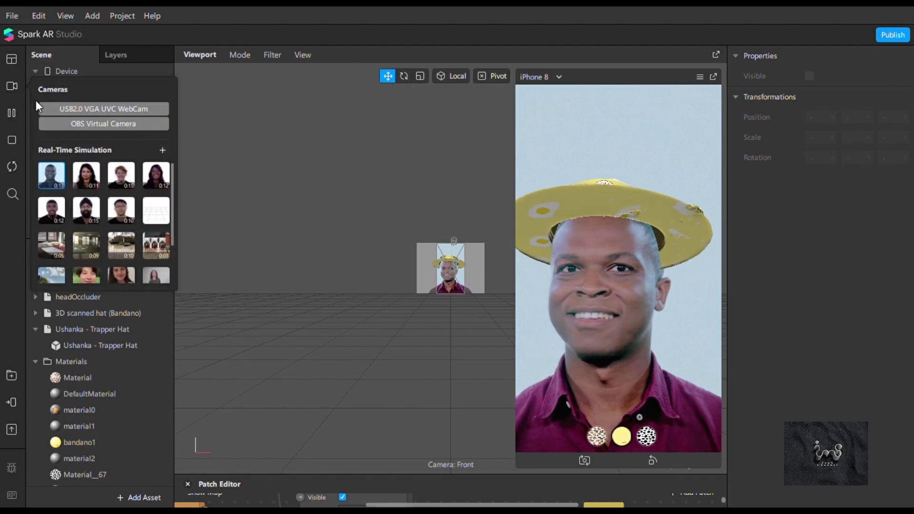
click(117, 186)
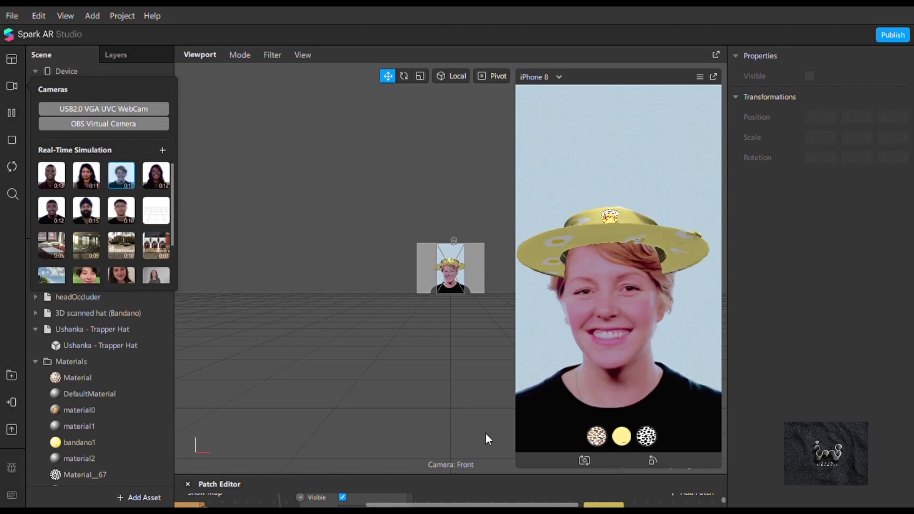
click(601, 443)
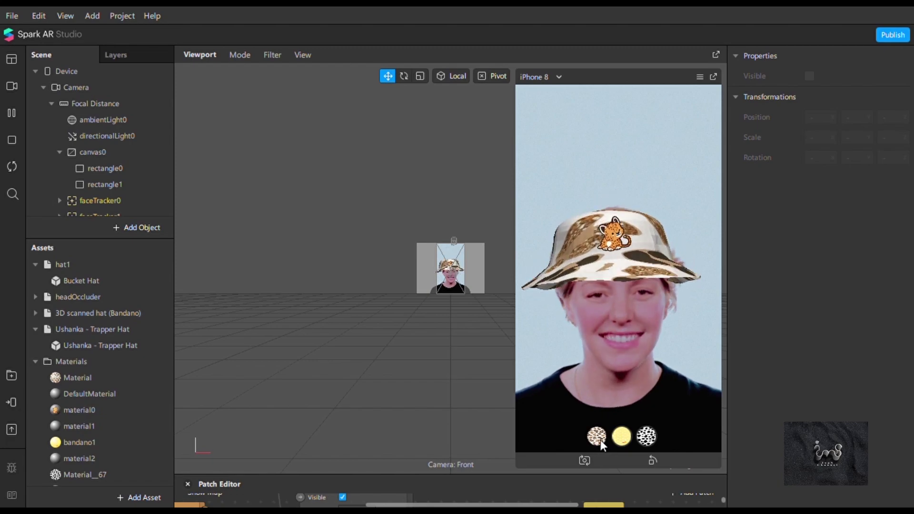
click(653, 440)
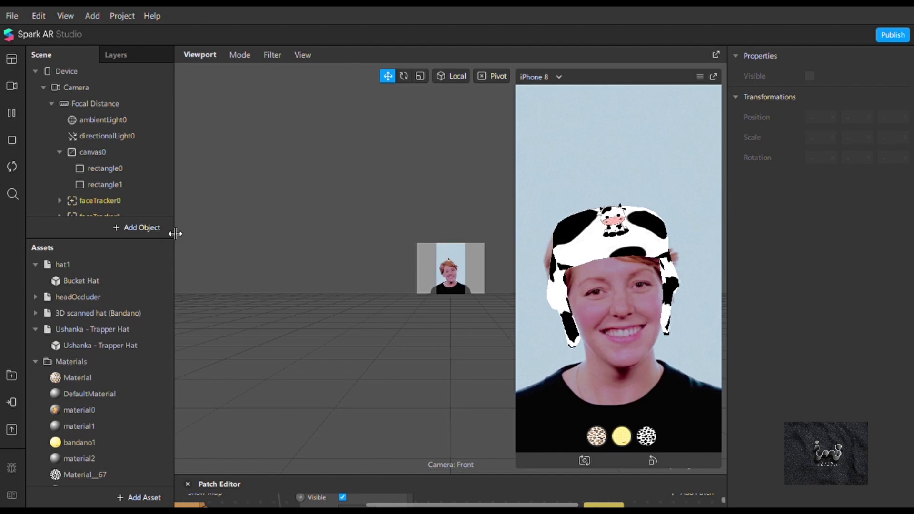
- Preview the cow-print hat on the simulation video of the person in the green meadow
click(7, 88)
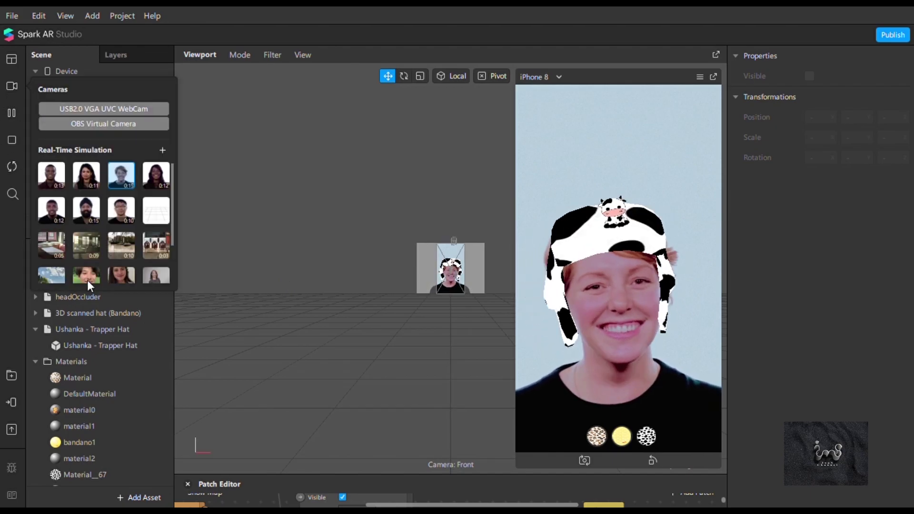
mouse_move(85, 270)
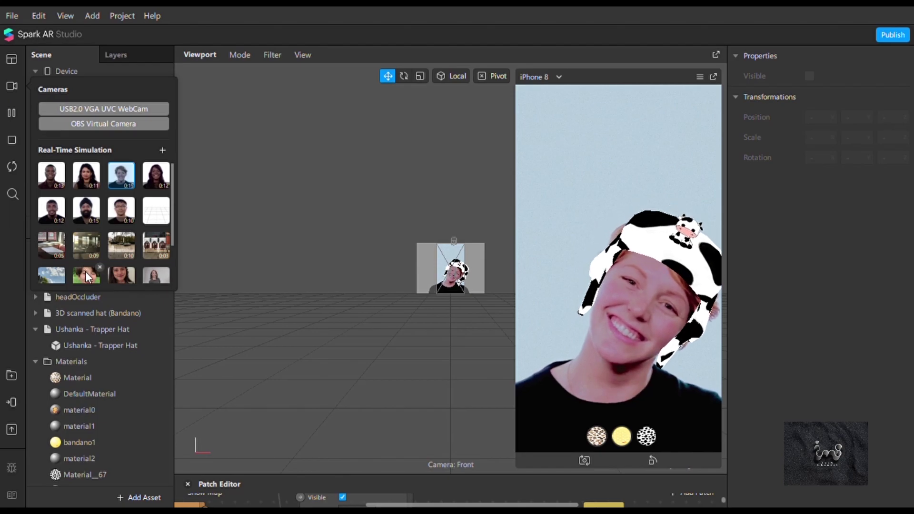
click(85, 272)
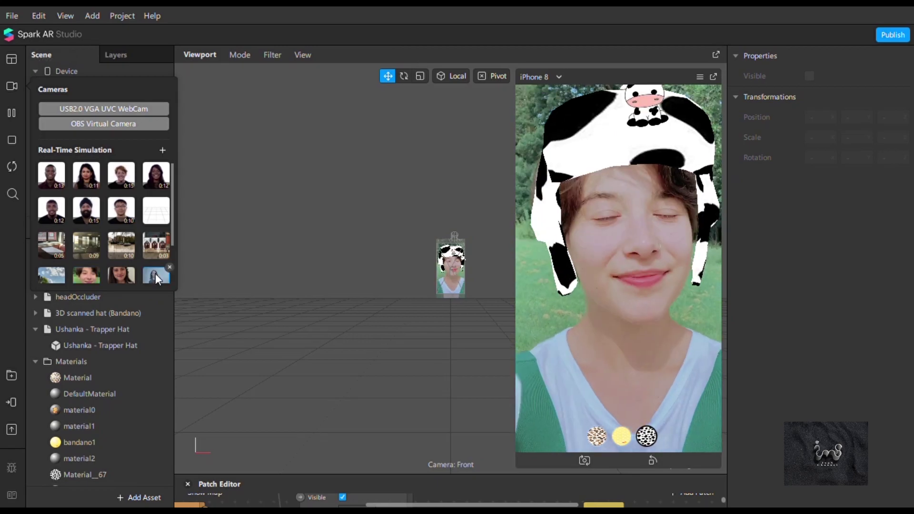
- Switch the simulation to the woman in the grey T-shirt and try the leopard-print, yellow and cow-print hats
click(155, 274)
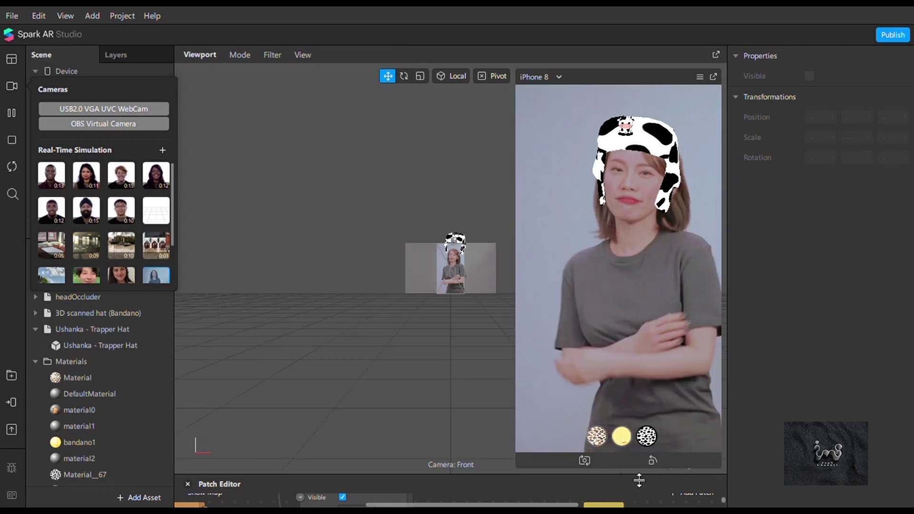
click(597, 436)
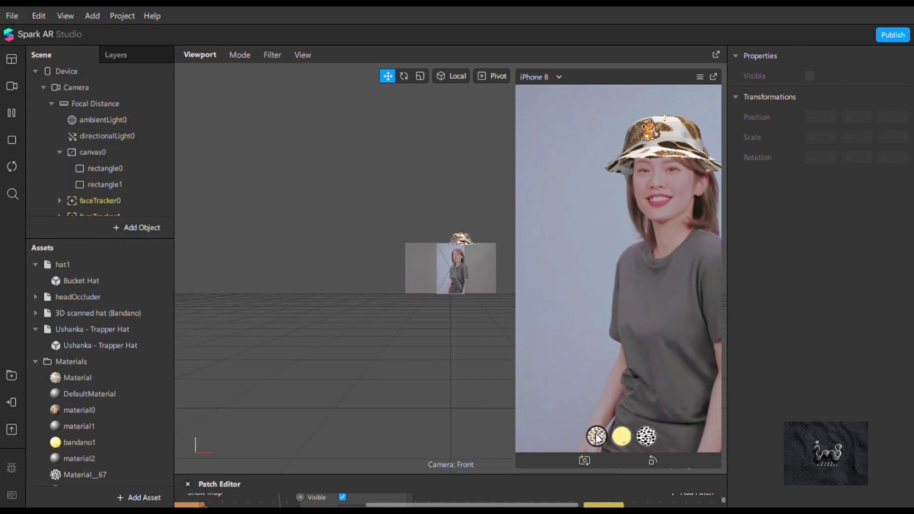
click(630, 438)
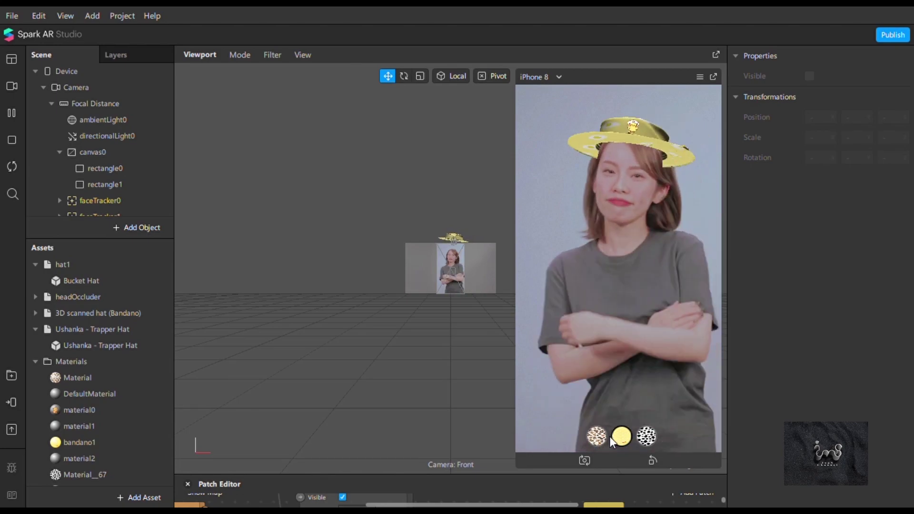
click(596, 437)
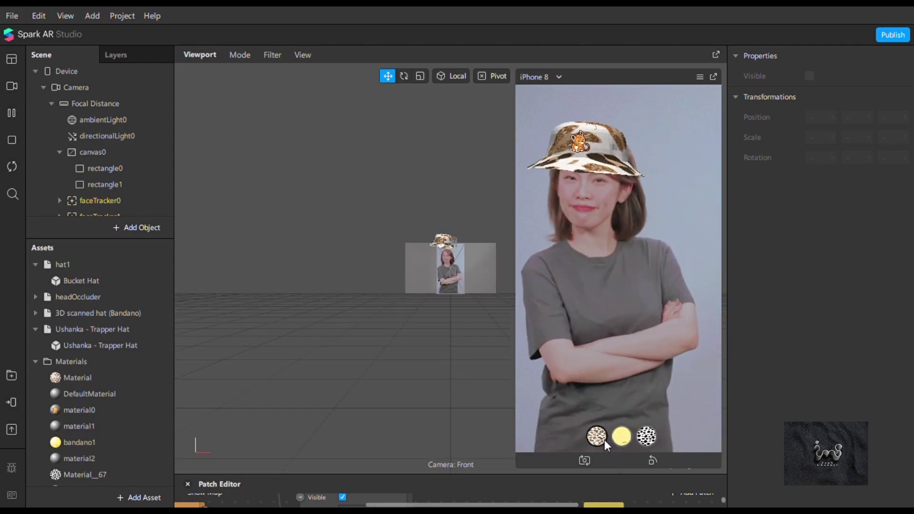
click(618, 440)
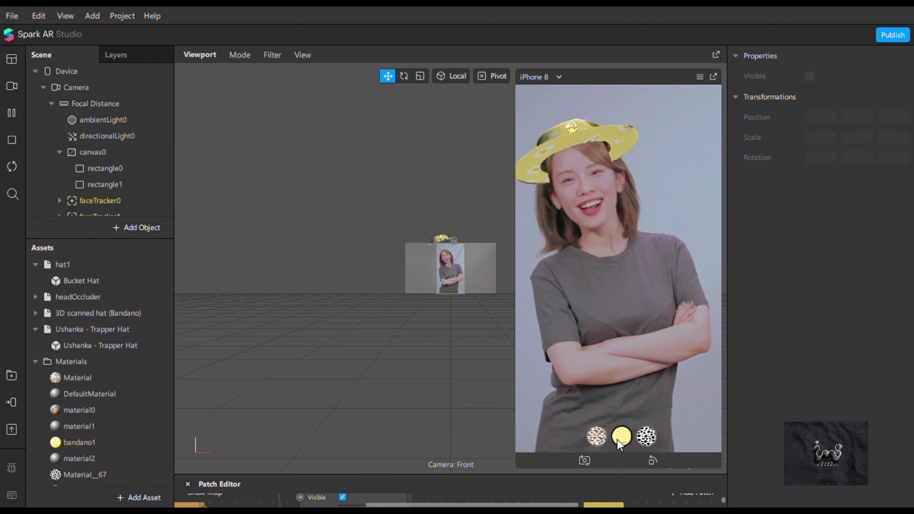
click(644, 441)
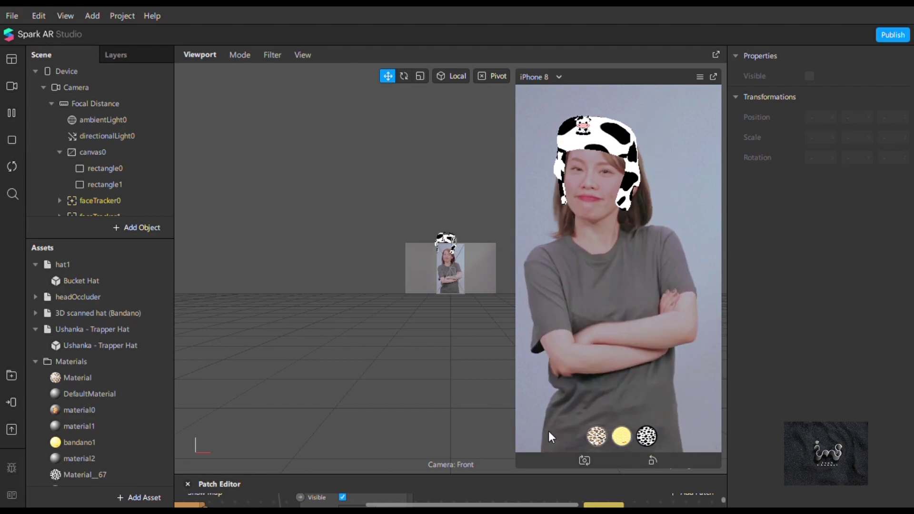
- Switch the simulation to the woman with long dark hair on the plain background and choose the leopard-print hat
click(24, 90)
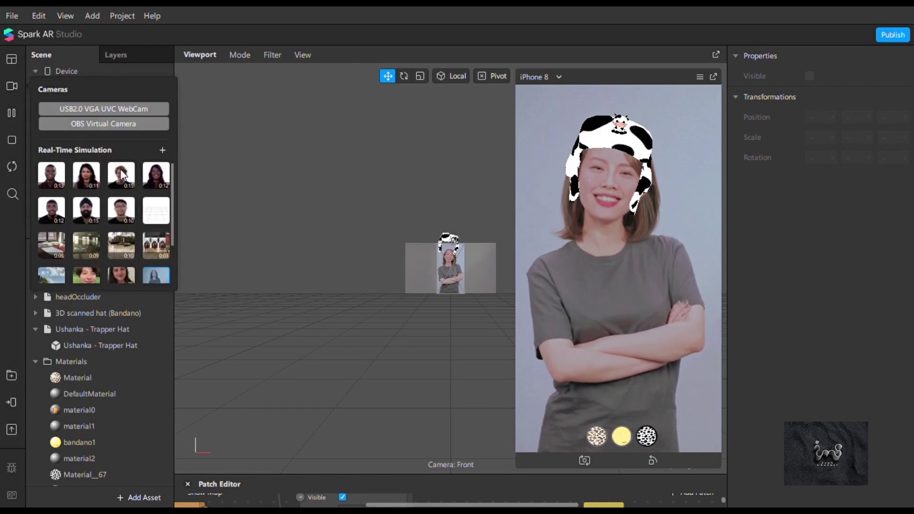
click(162, 179)
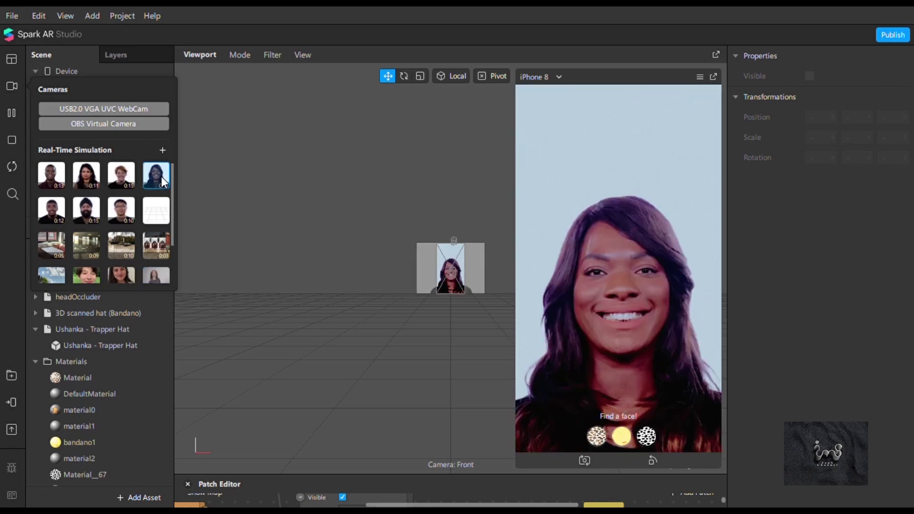
click(596, 437)
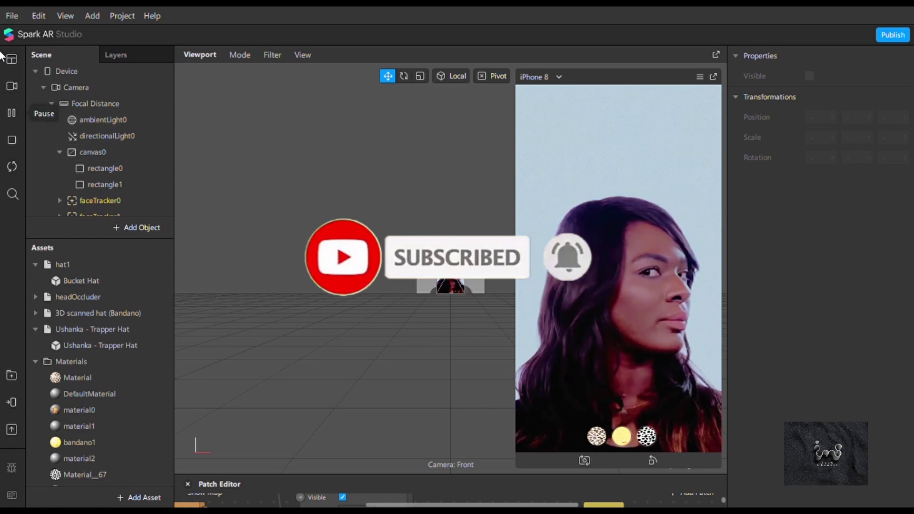
- Switch the simulation back to the smiling long-haired woman in the light shirt and view the leopard-print hat closer
click(19, 83)
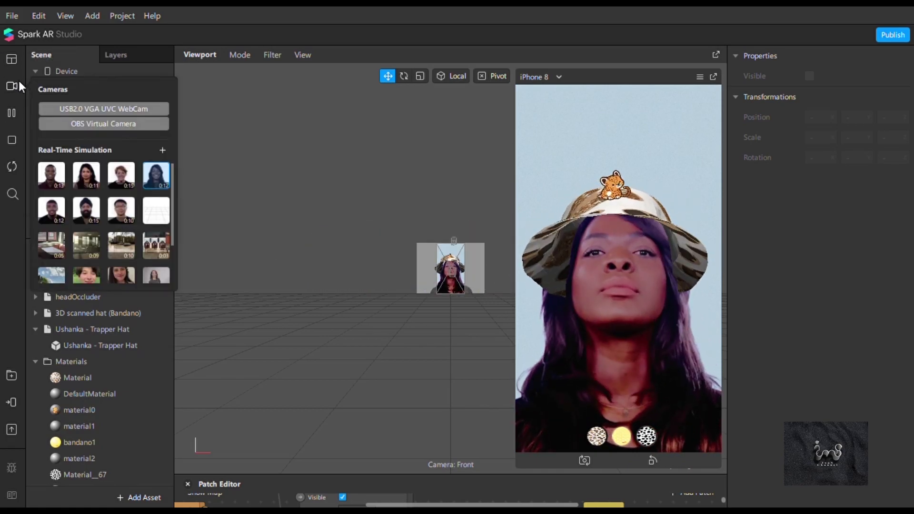
click(129, 280)
scroll(465, 195, up, 3)
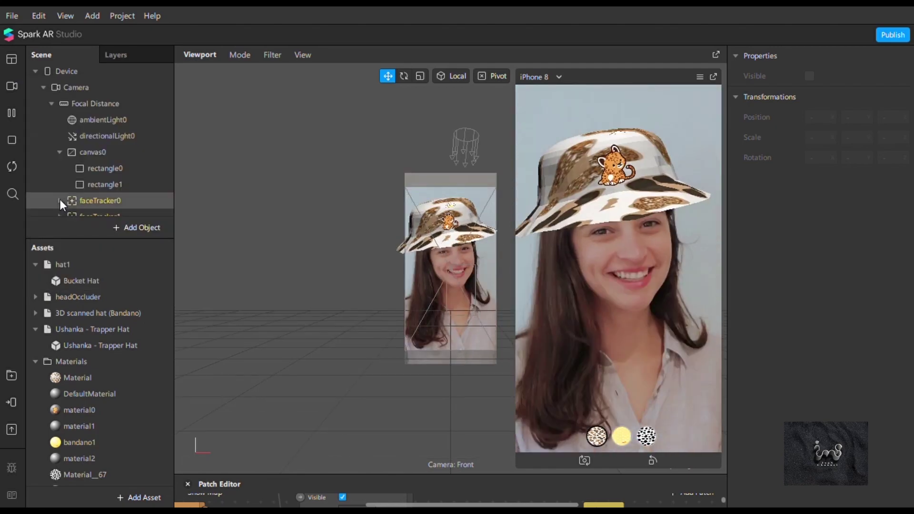
- Try the yellow, cow-print and leopard-print hats in turn on the long-haired woman in the light shirt
click(452, 230)
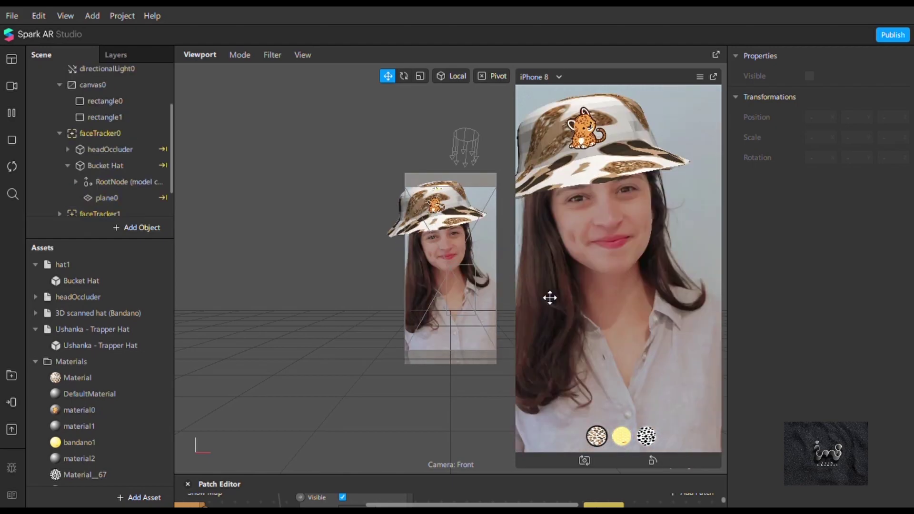
click(623, 436)
click(648, 437)
click(622, 436)
click(647, 436)
click(596, 439)
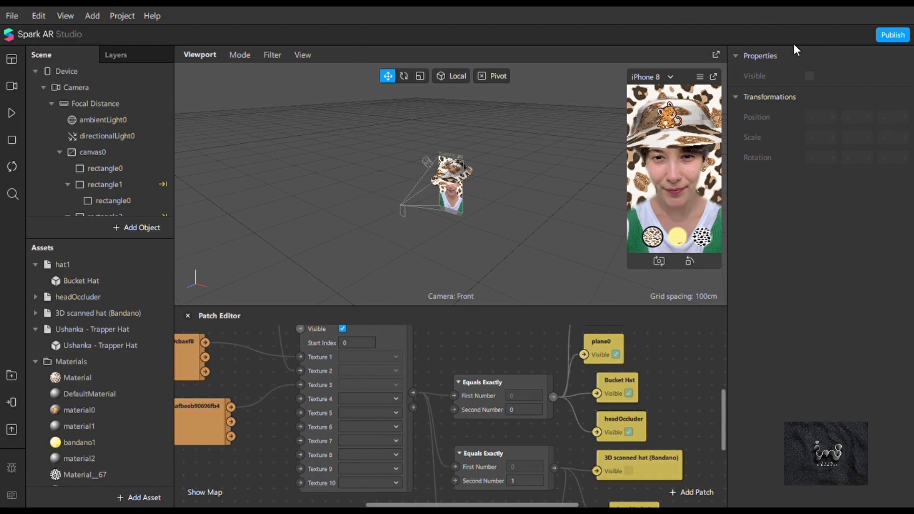
- Collapse the Patch Editor and enlarge the iPhone 8 simulator preview
click(517, 314)
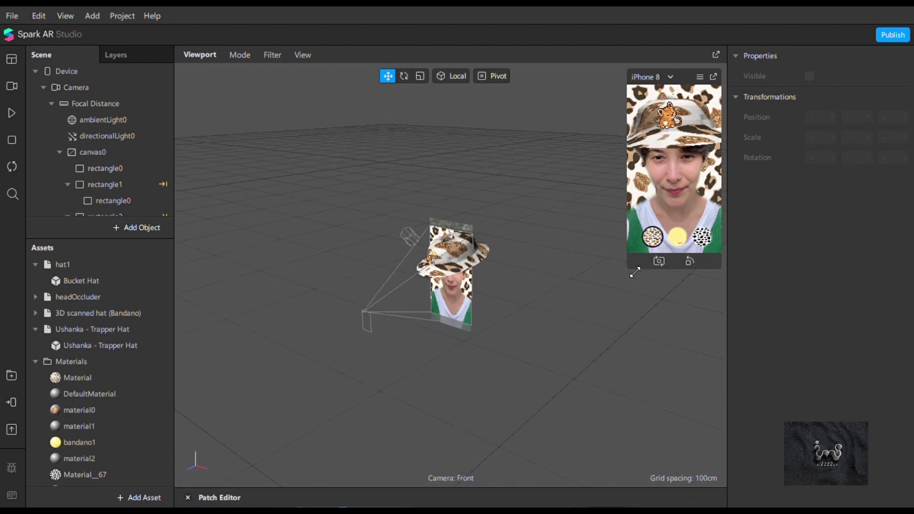
drag(635, 273, 489, 371)
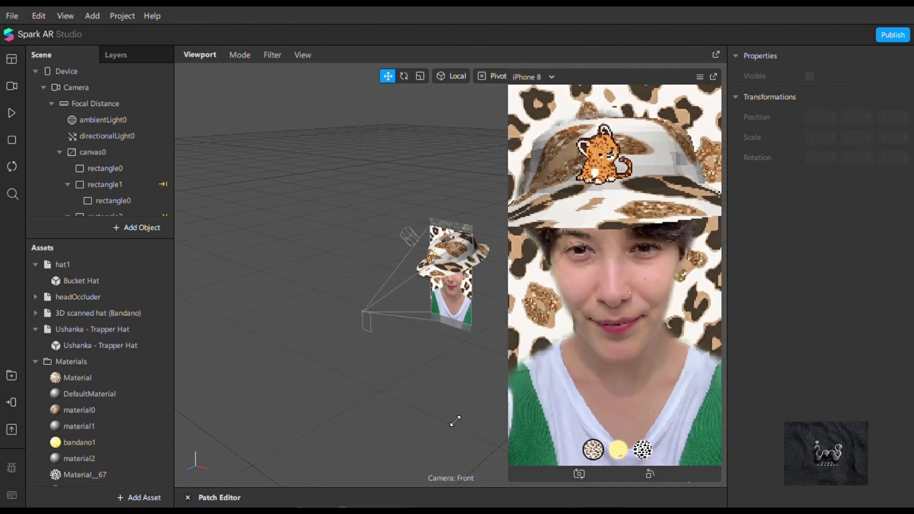
- Play the simulation of the person in the green cardigan and try the yellow and cow-print hats with their backgrounds
click(13, 116)
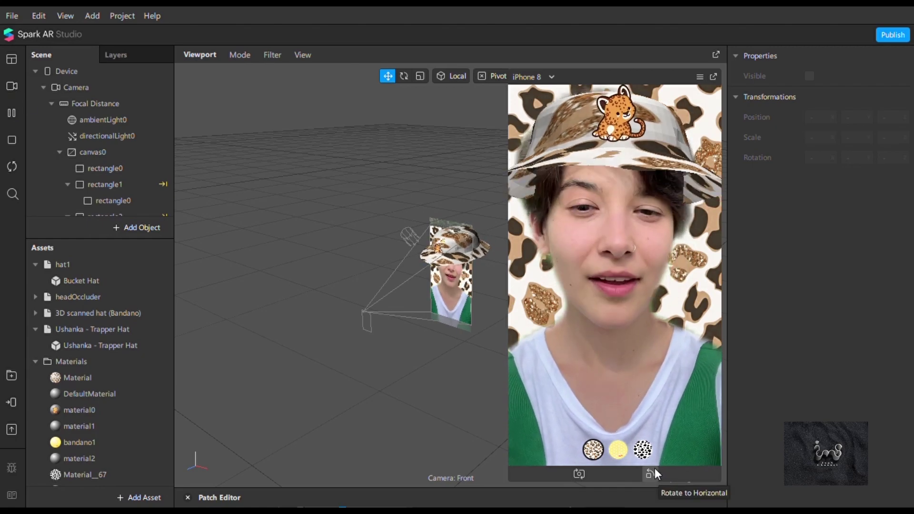
click(620, 451)
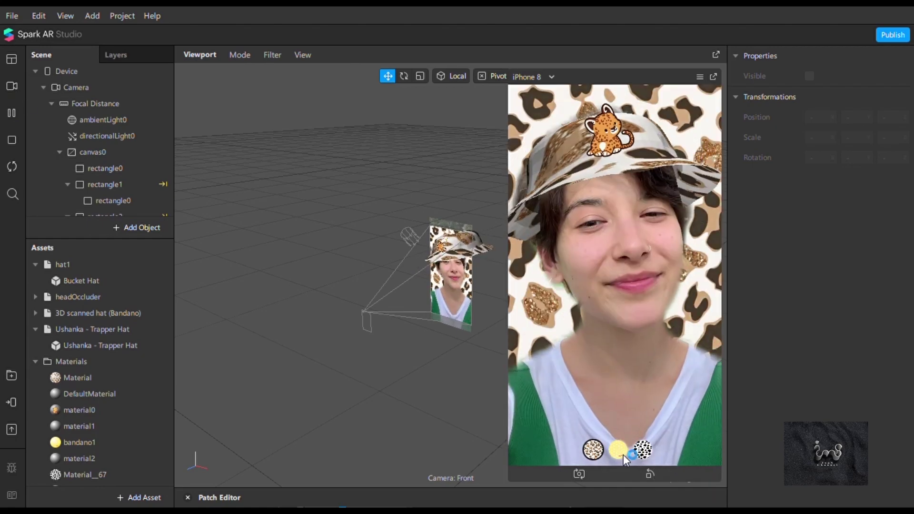
click(644, 453)
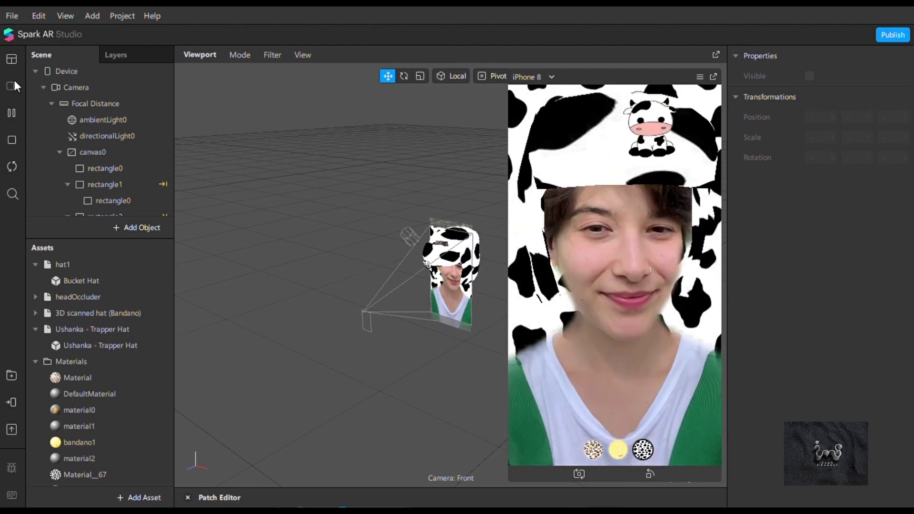
- Switch the simulation to the short-haired woman in the black top and try the leopard-print and yellow egg-pattern looks
click(13, 81)
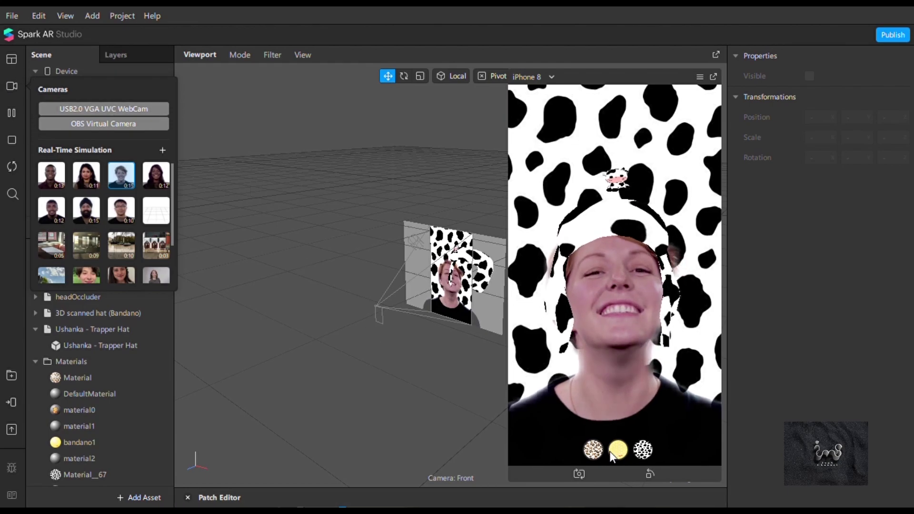
click(593, 450)
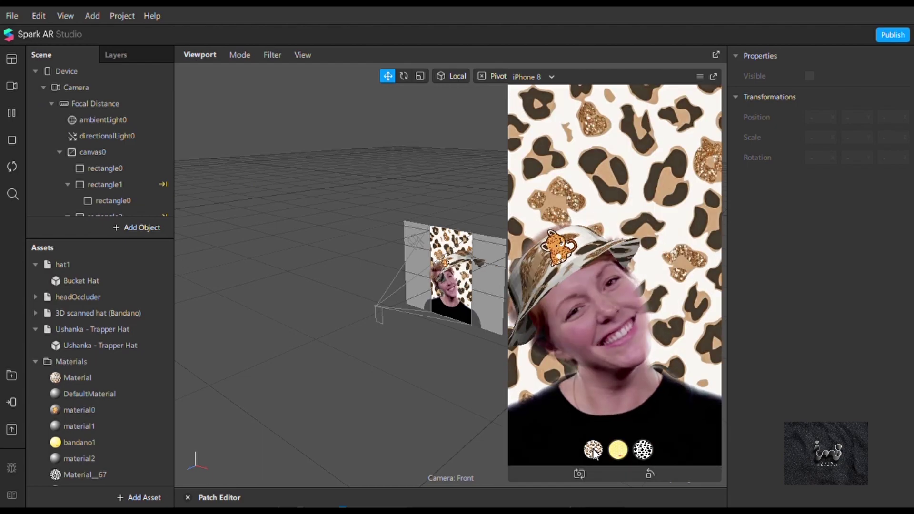
click(625, 448)
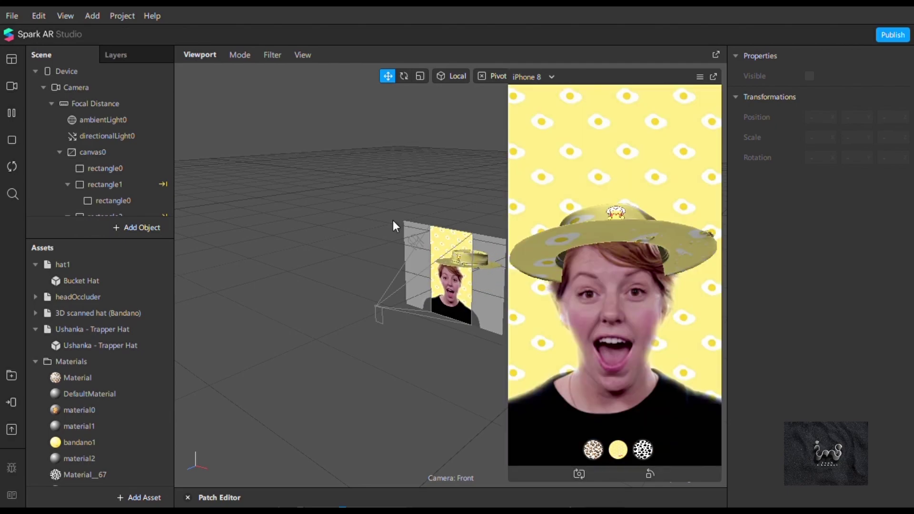
- Set the viewport to the Back view of the scene
click(306, 54)
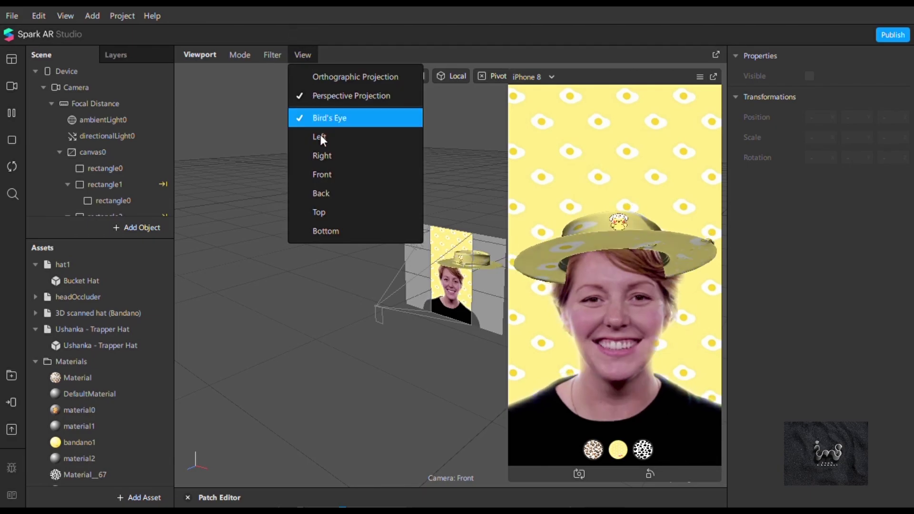
click(330, 192)
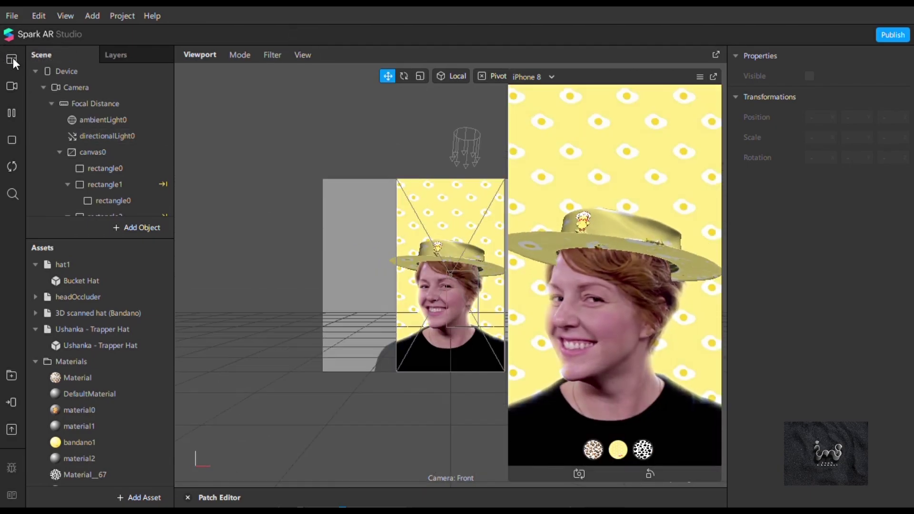
- Switch the simulation to the long-haired woman in the light shirt and cycle through the leopard-print, cow-print and yellow looks
click(13, 86)
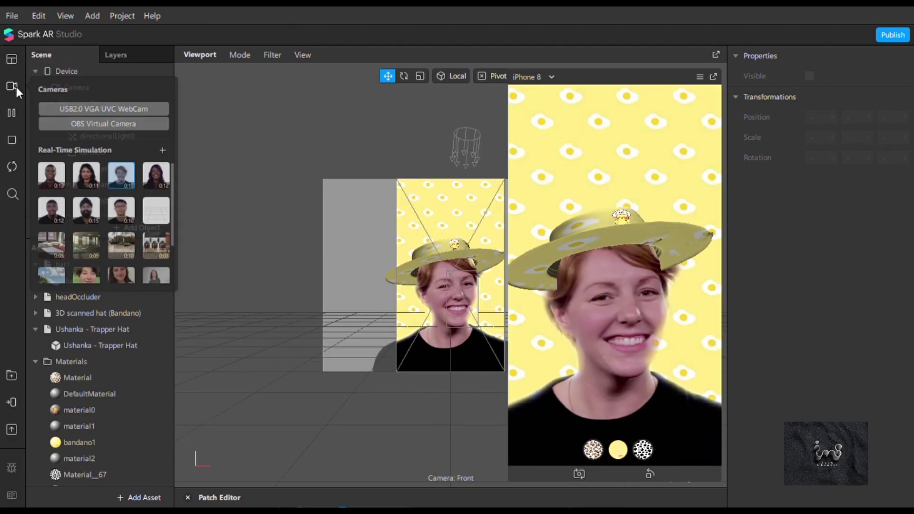
click(124, 275)
scroll(426, 239, down, 5)
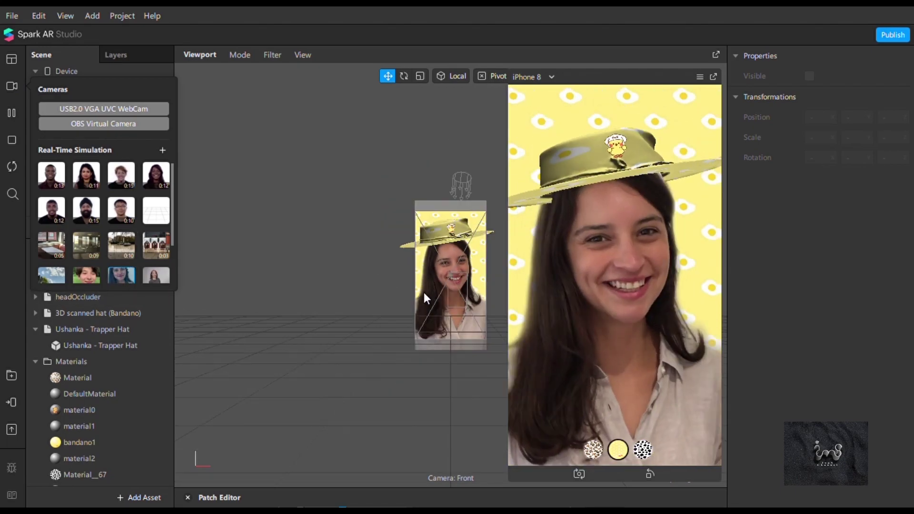
click(593, 450)
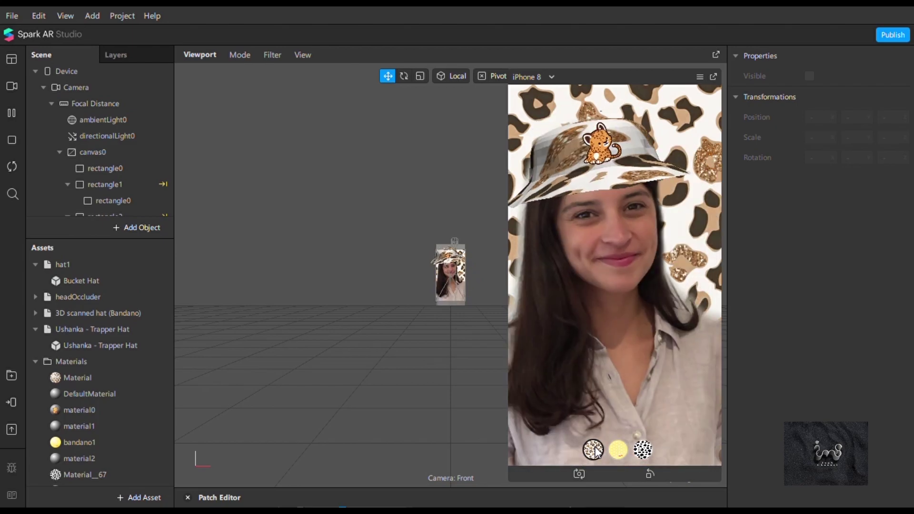
click(643, 450)
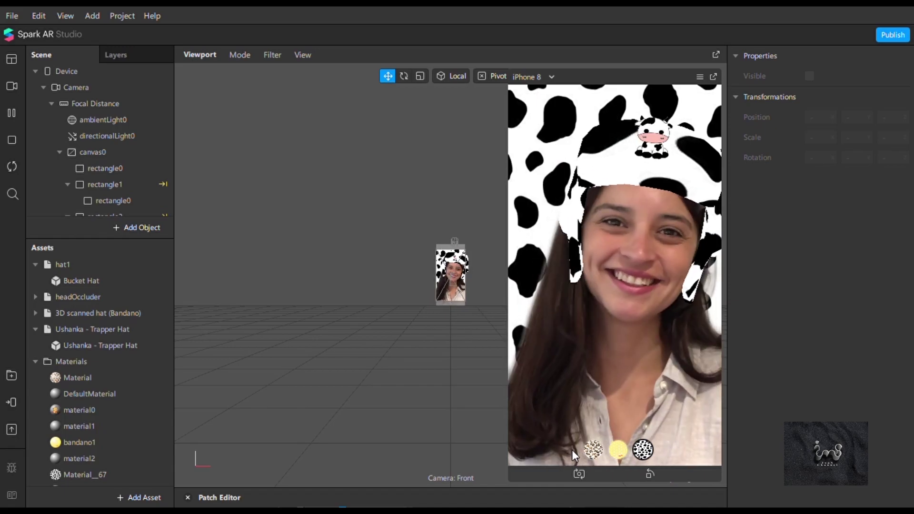
click(593, 450)
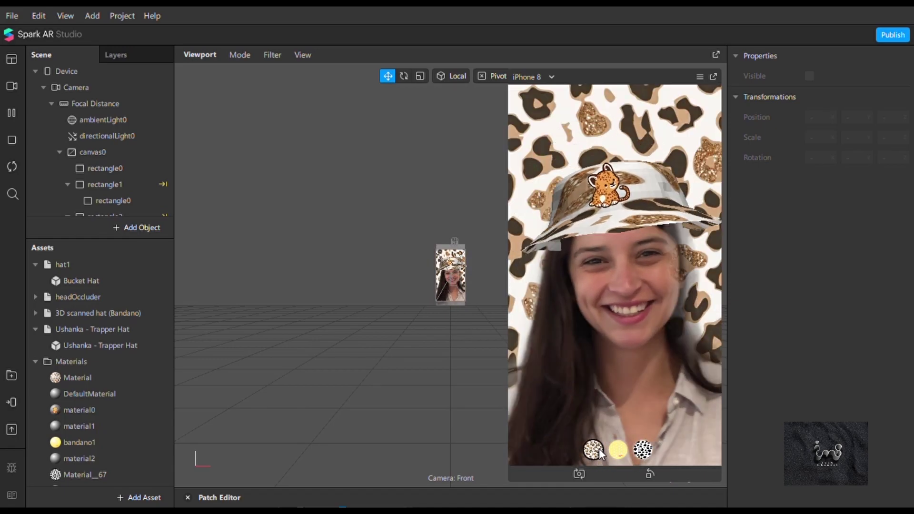
click(619, 453)
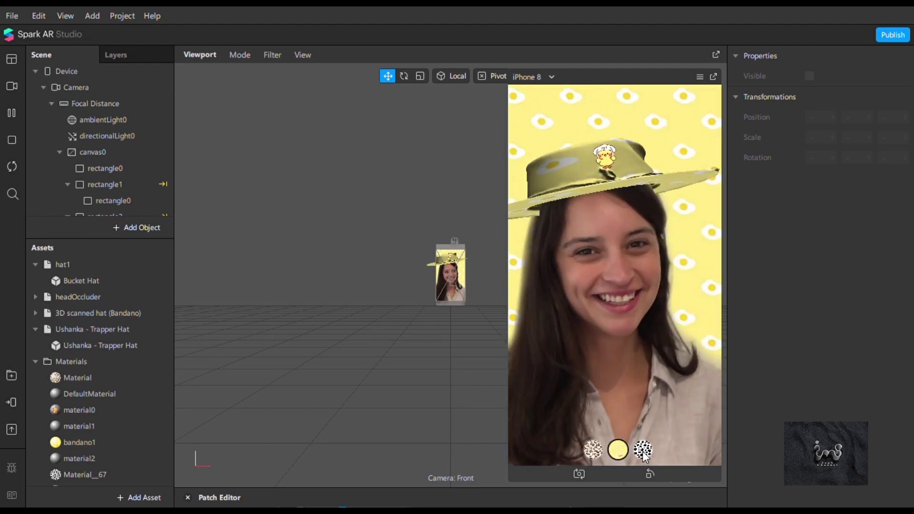
click(643, 450)
- Switch the simulation to the woman in the grey T-shirt and try the leopard-print and yellow hats with matching backgrounds
click(10, 87)
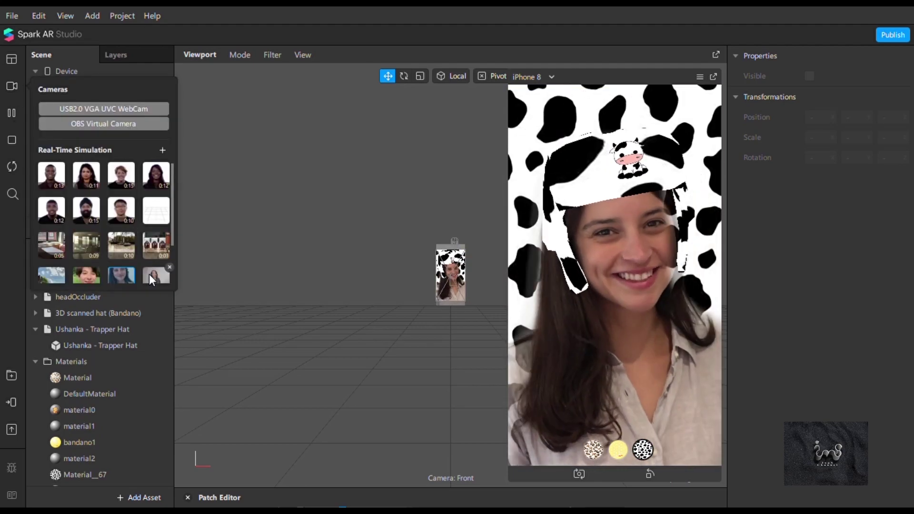
click(152, 275)
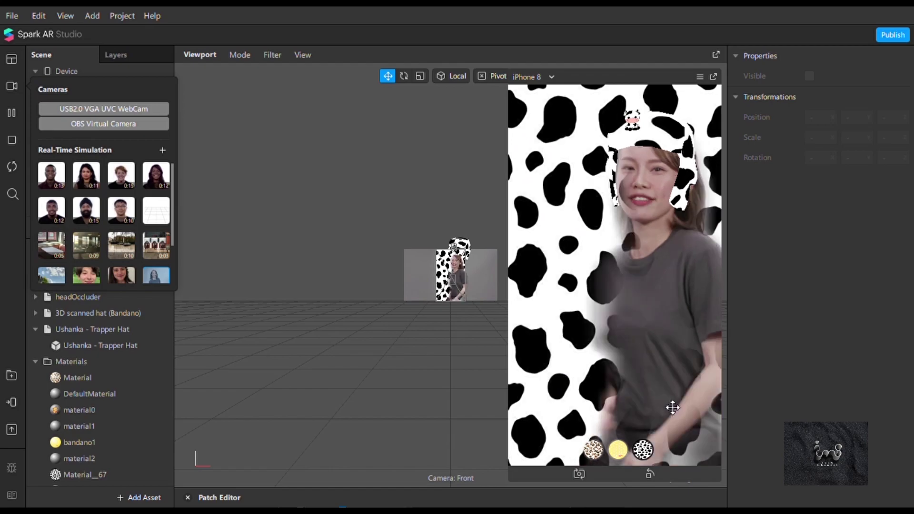
click(598, 455)
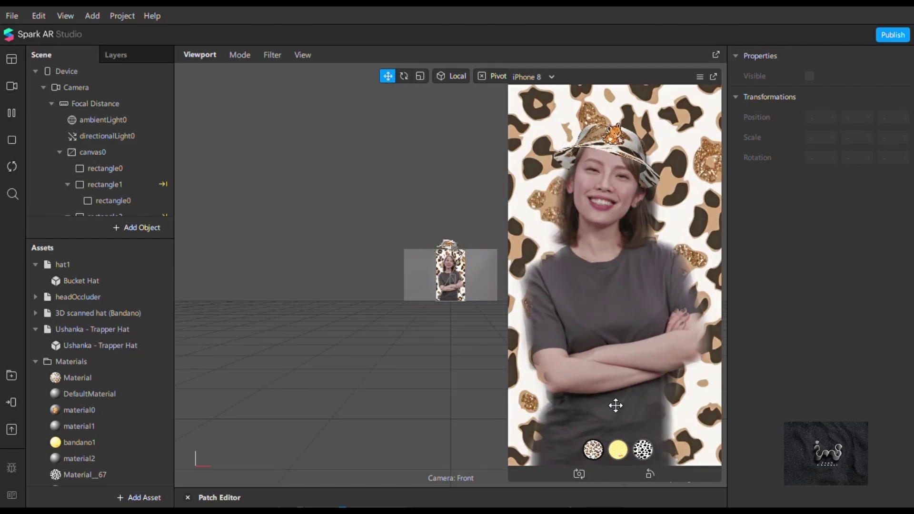
click(620, 452)
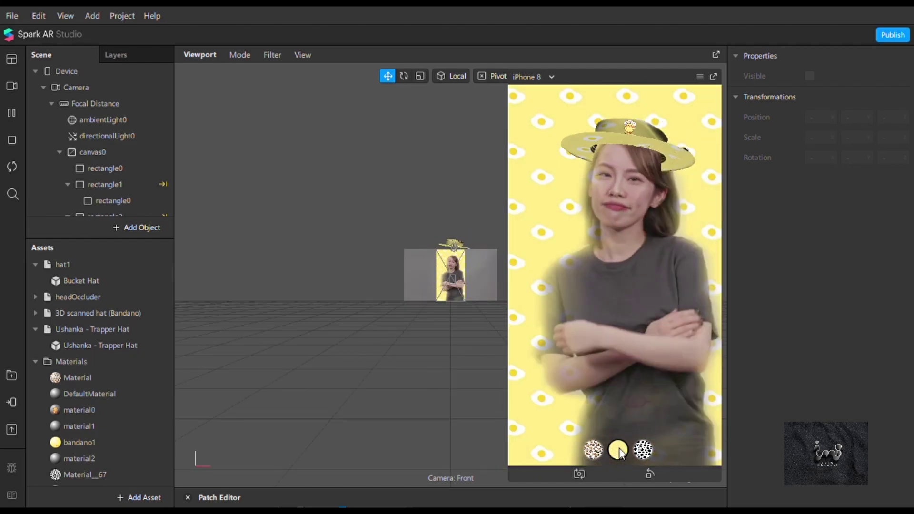
click(650, 474)
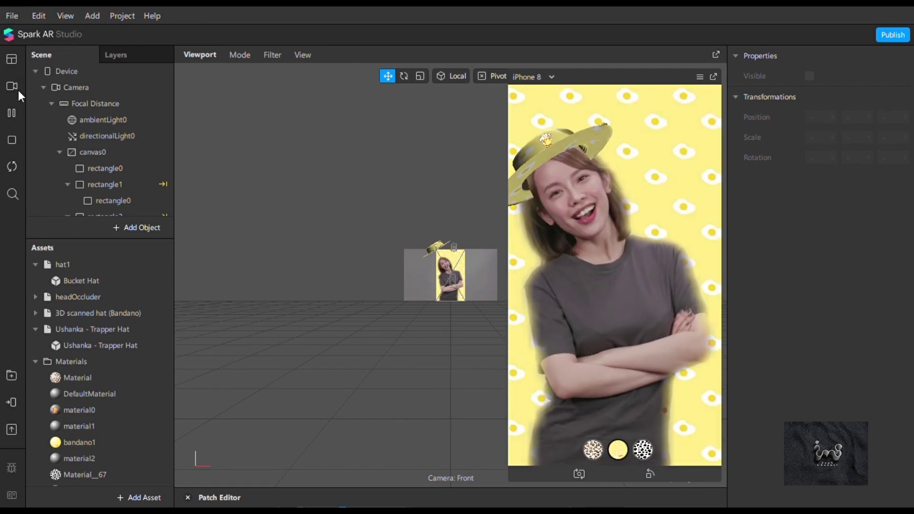
- Switch the simulation to the person in the green cardigan and preview the cow-print look
click(16, 82)
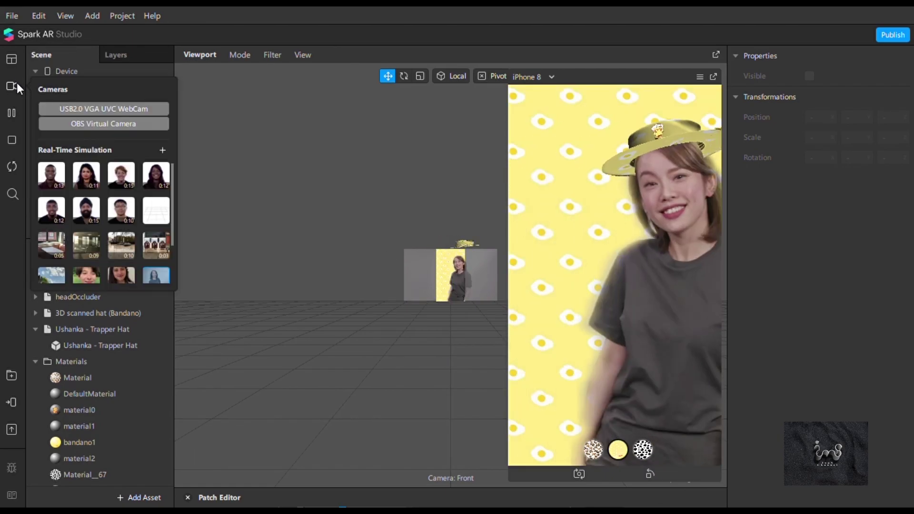
click(85, 276)
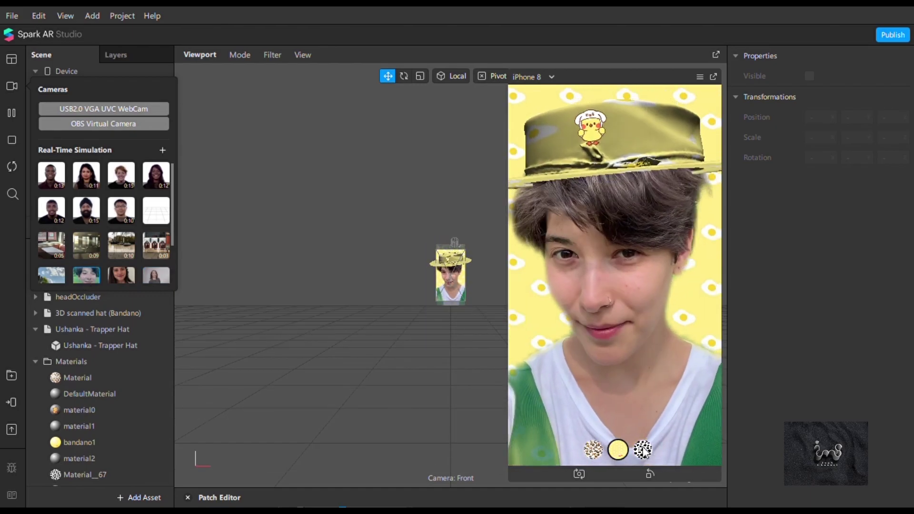
click(192, 297)
- Switch the simulation to the man in the purple shirt and try the leopard-print and yellow looks
click(15, 82)
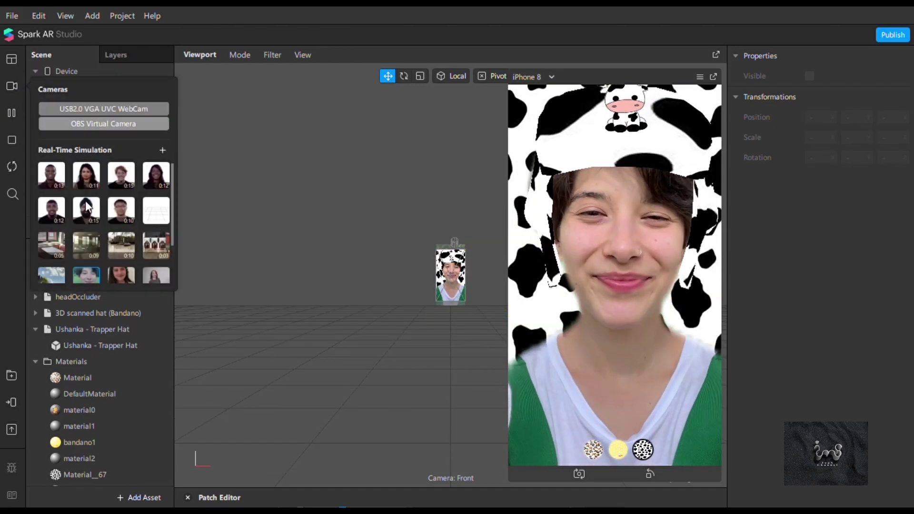
click(50, 177)
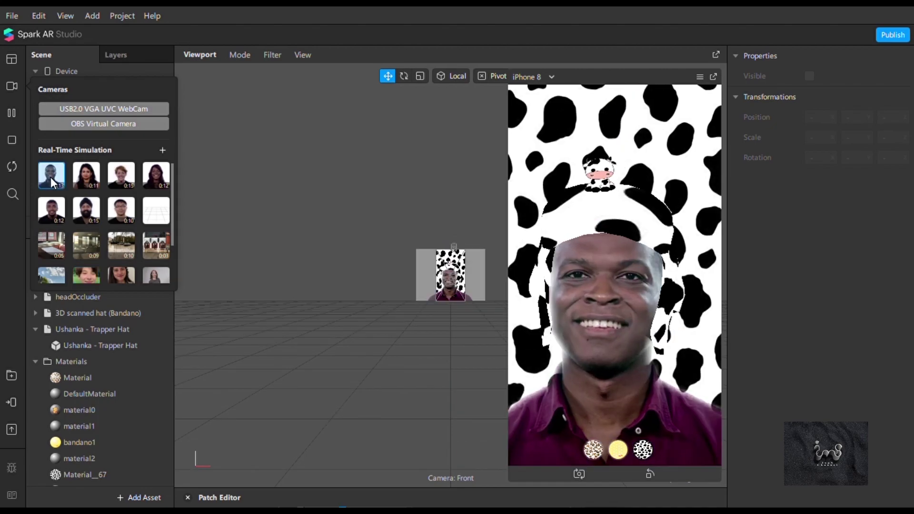
click(597, 451)
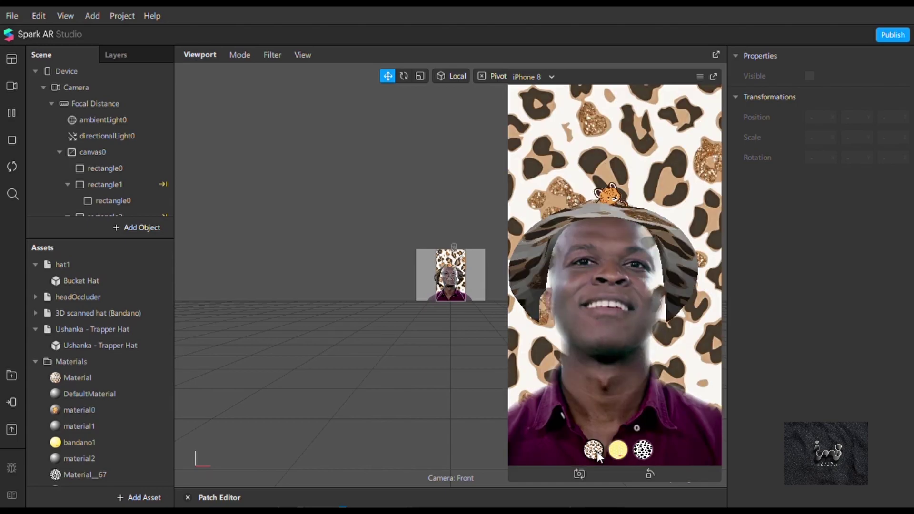
click(627, 453)
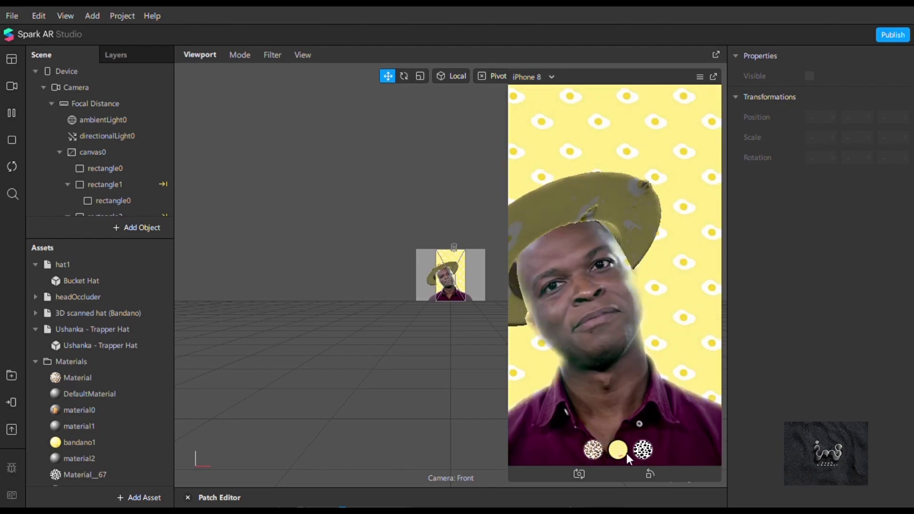
- Return the simulation to the long-haired woman in the light shirt and alternate the three looks, ending on the yellow hat
click(9, 95)
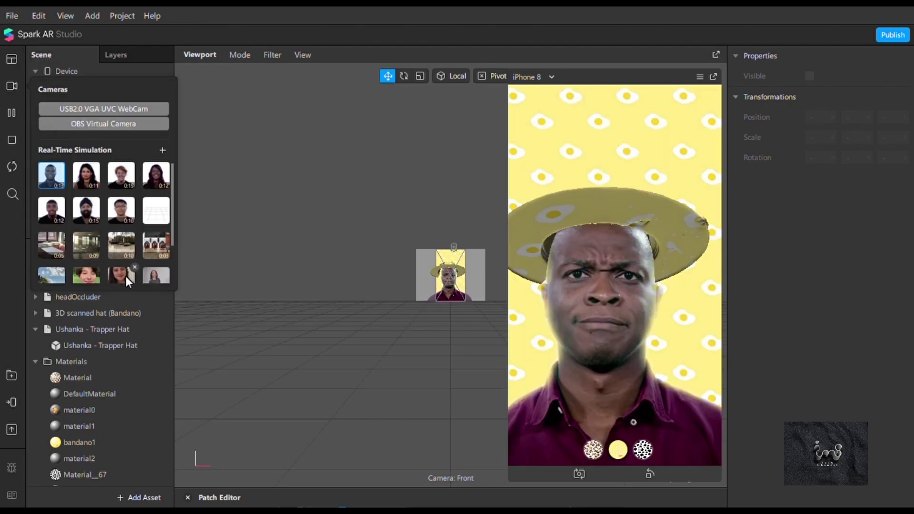
click(125, 276)
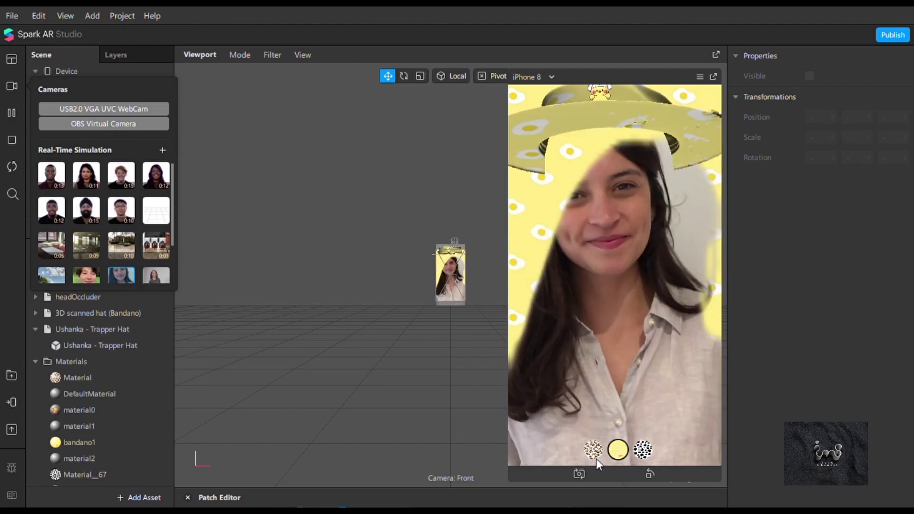
click(595, 456)
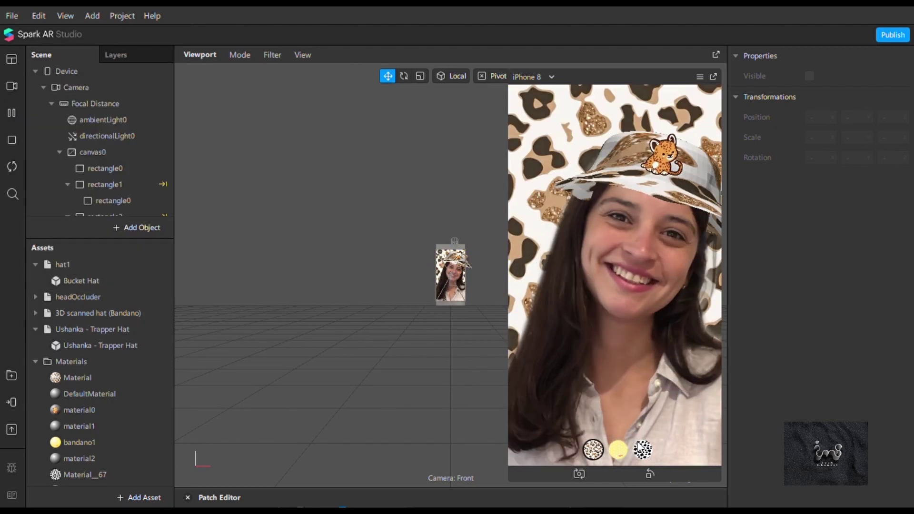
click(643, 450)
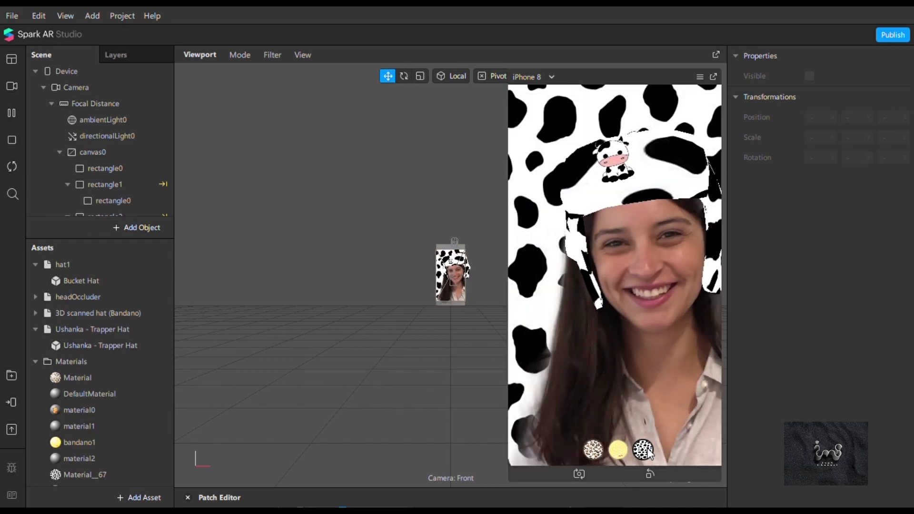
click(618, 450)
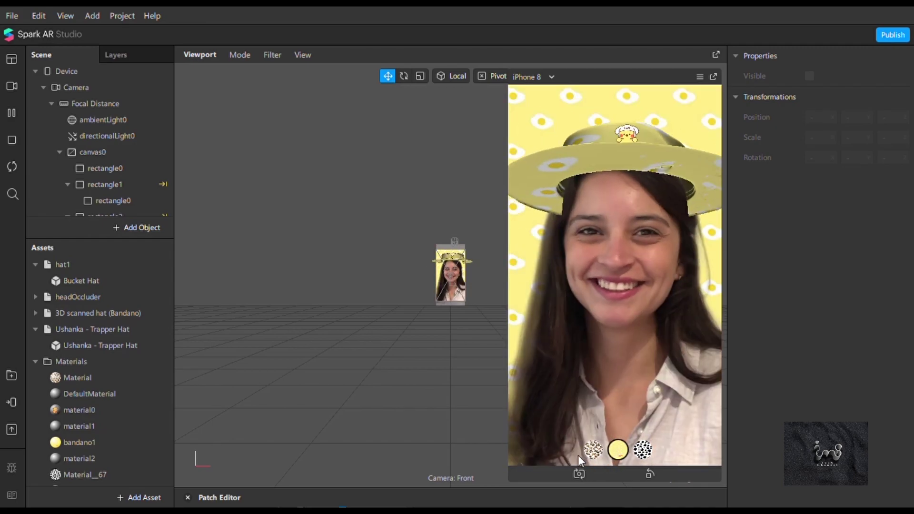
click(594, 449)
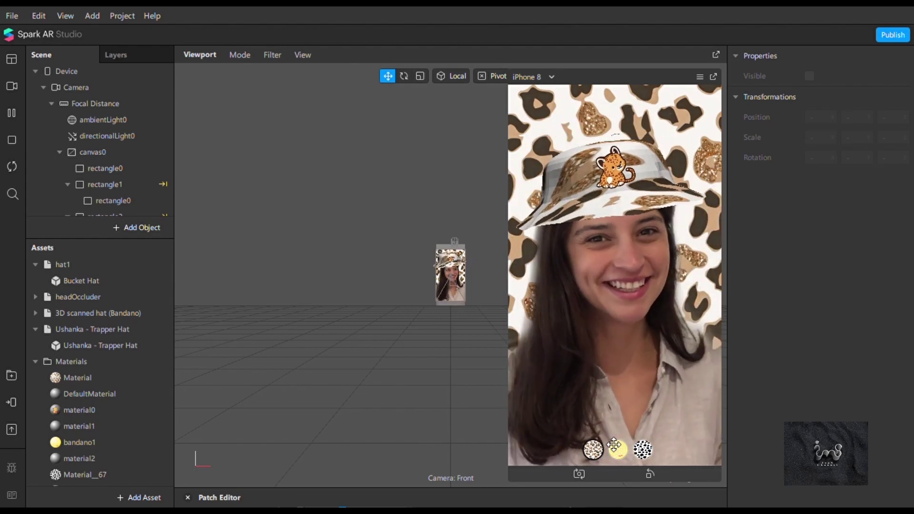
click(617, 451)
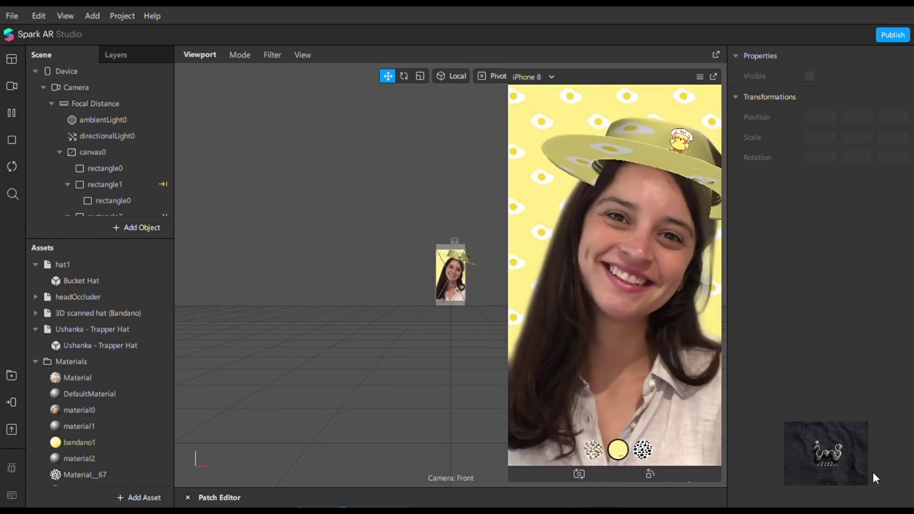